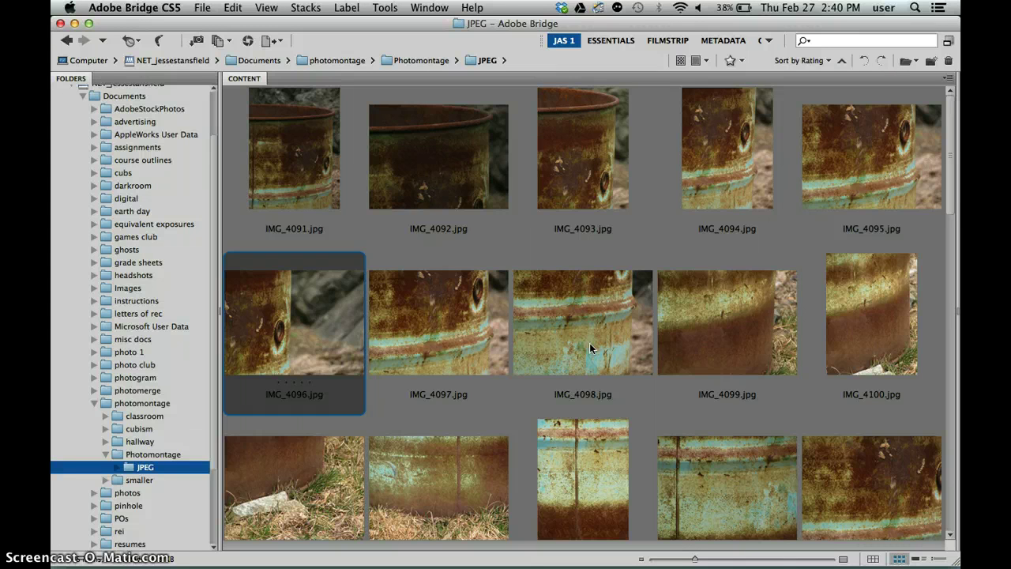
# Open the JPEG folder inside Photomontage and select IMG_4091.jpg.
pyautogui.click(126, 454)
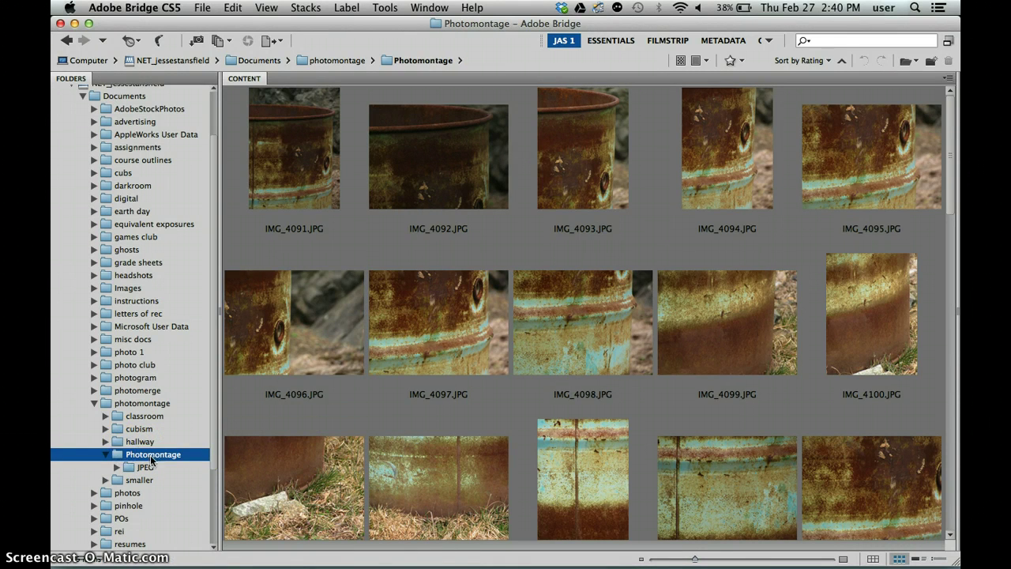
pyautogui.click(145, 466)
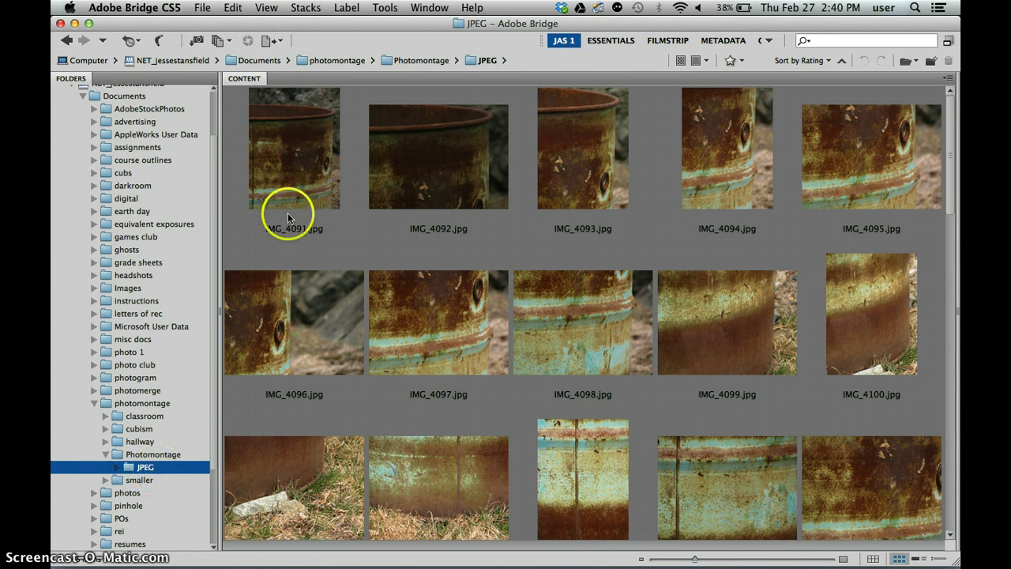
pyautogui.click(305, 172)
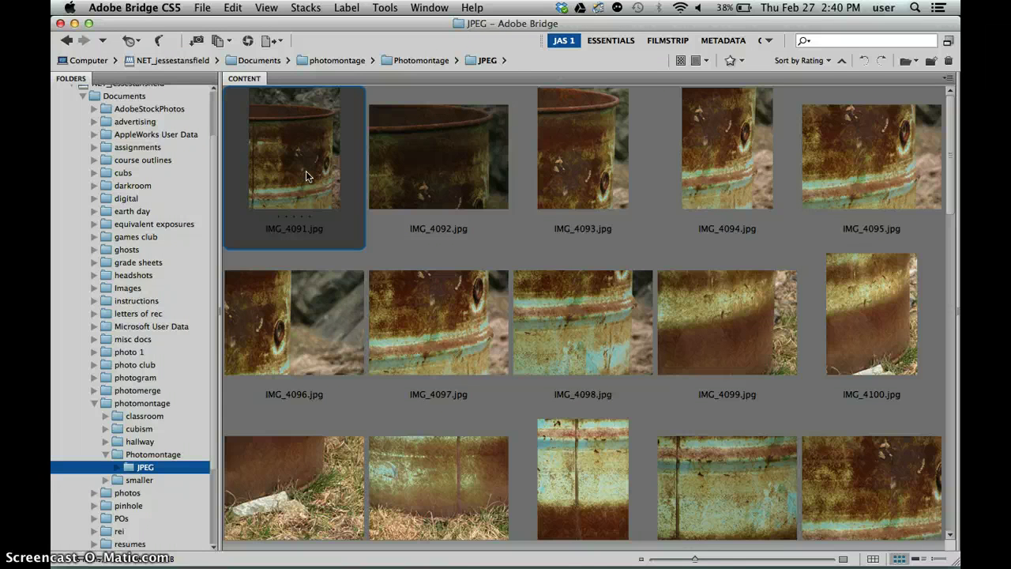
pyautogui.moveTo(305, 170); pyautogui.dragTo(487, 187)
# Switch to Photoshop and set up a new document 50 by 50 inches at 180 pixels/inch.
pyautogui.moveTo(543, 564); pyautogui.dragTo(170, 8)
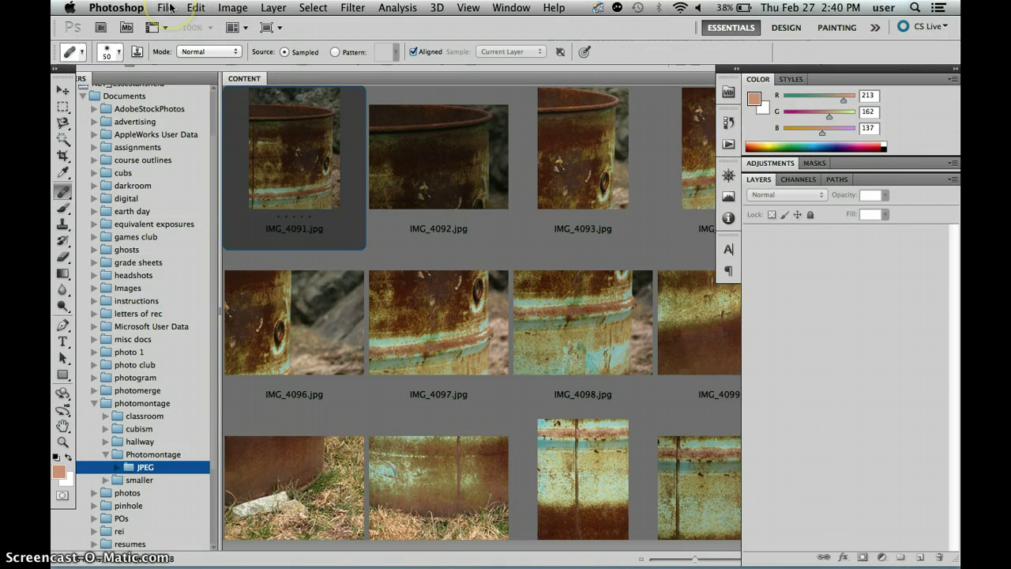
pyautogui.click(170, 8)
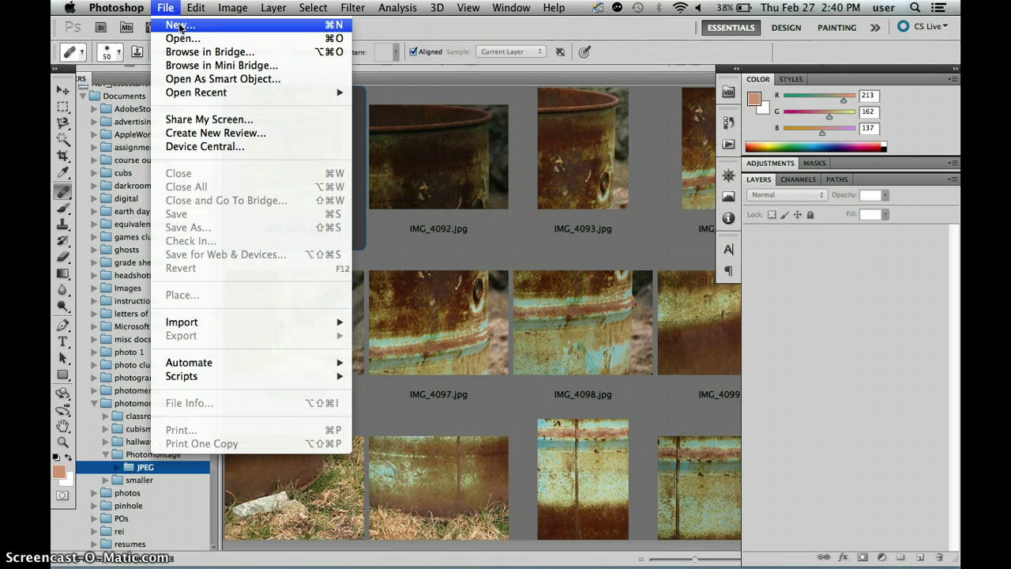
pyautogui.click(180, 25)
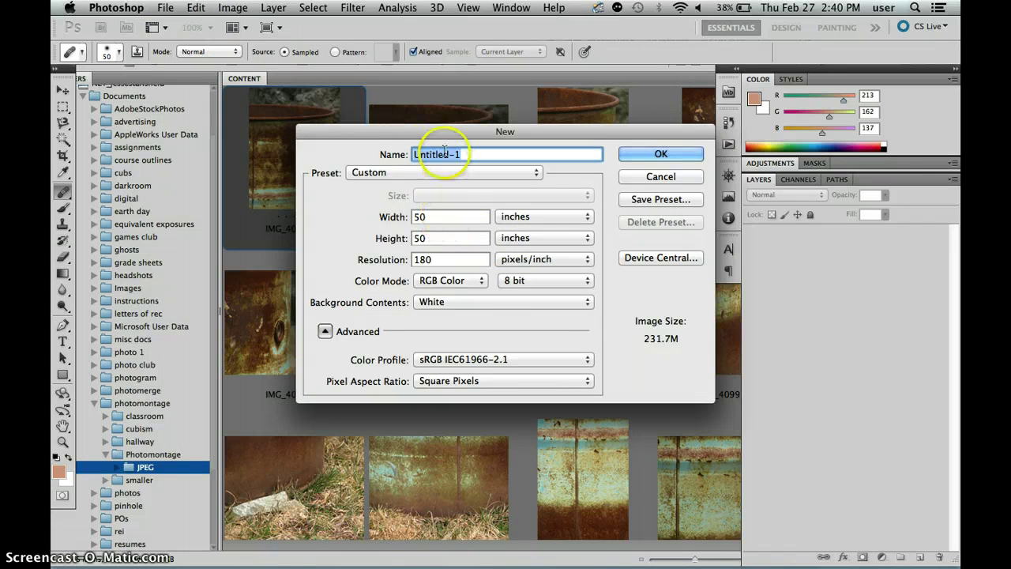
pyautogui.moveTo(432, 217); pyautogui.dragTo(384, 214)
pyautogui.click(543, 216)
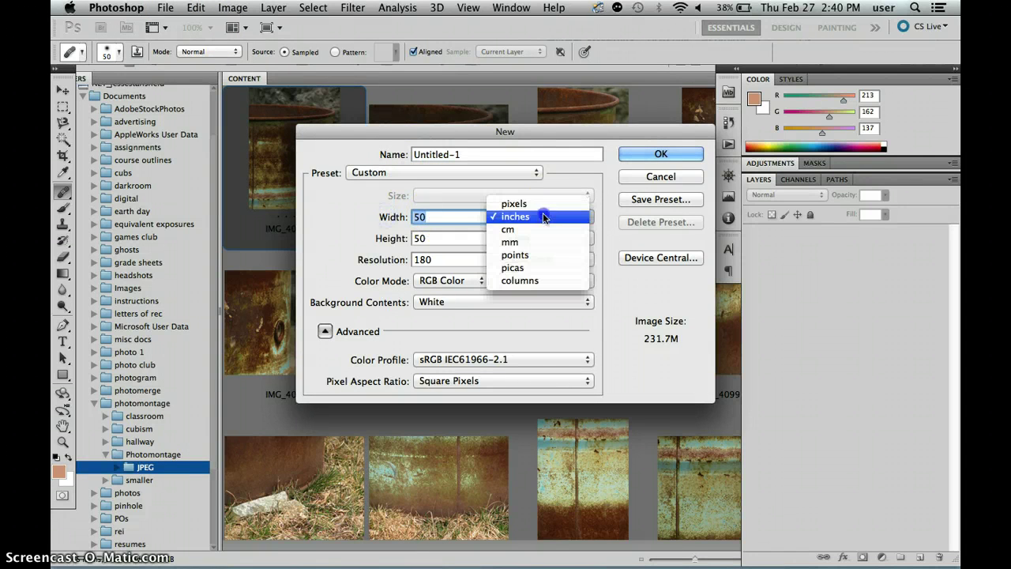
pyautogui.click(533, 216)
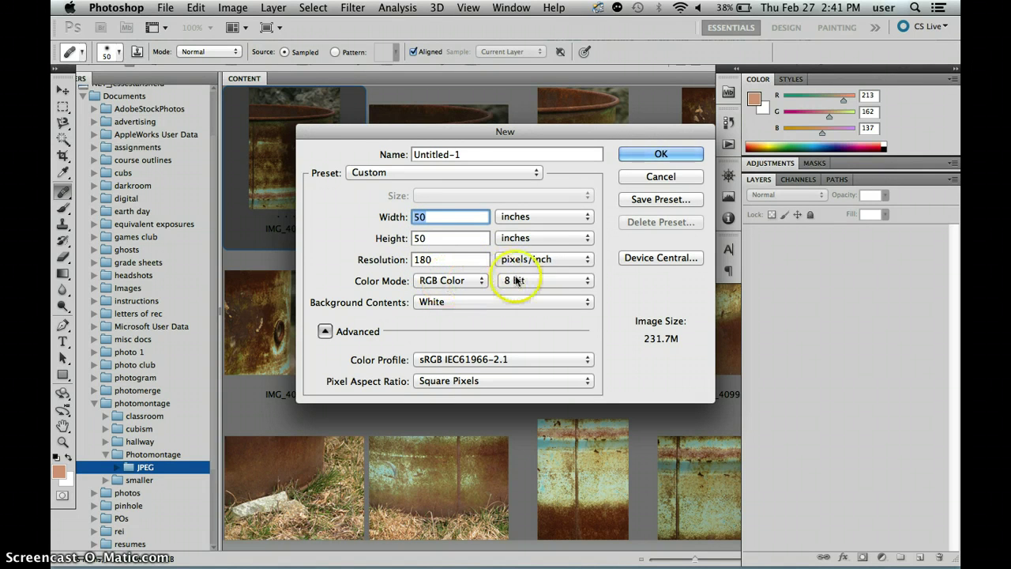
# Create the document with White background contents, the sRGB IEC61966-2.1 color profile and Square Pixels.
pyautogui.click(437, 302)
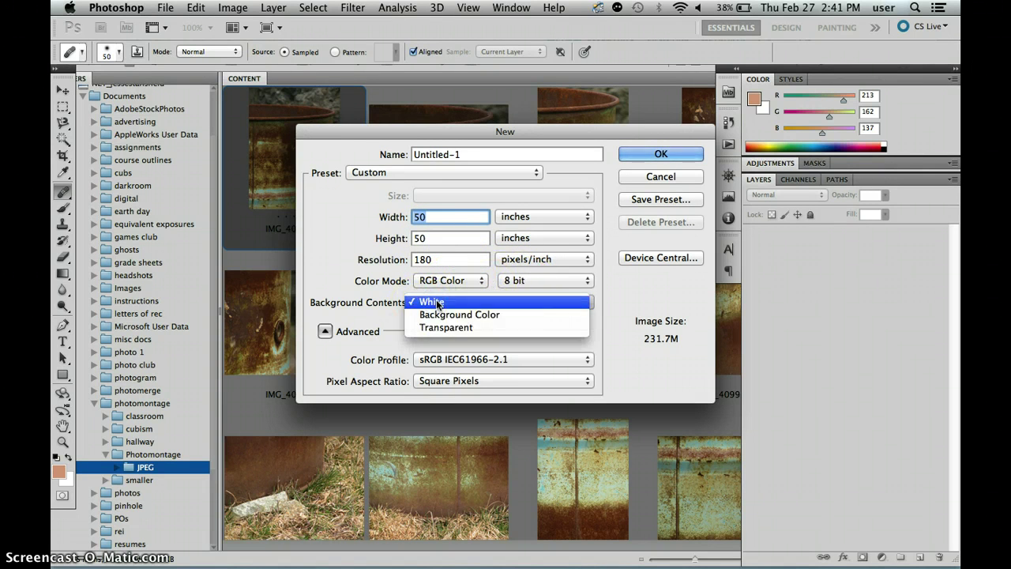
pyautogui.click(437, 303)
pyautogui.click(439, 360)
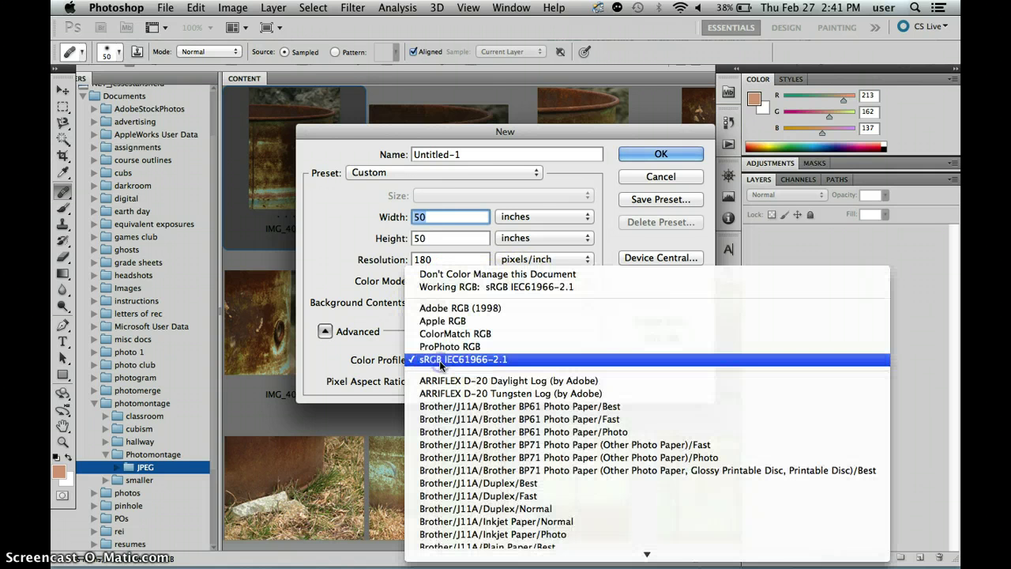
pyautogui.click(439, 360)
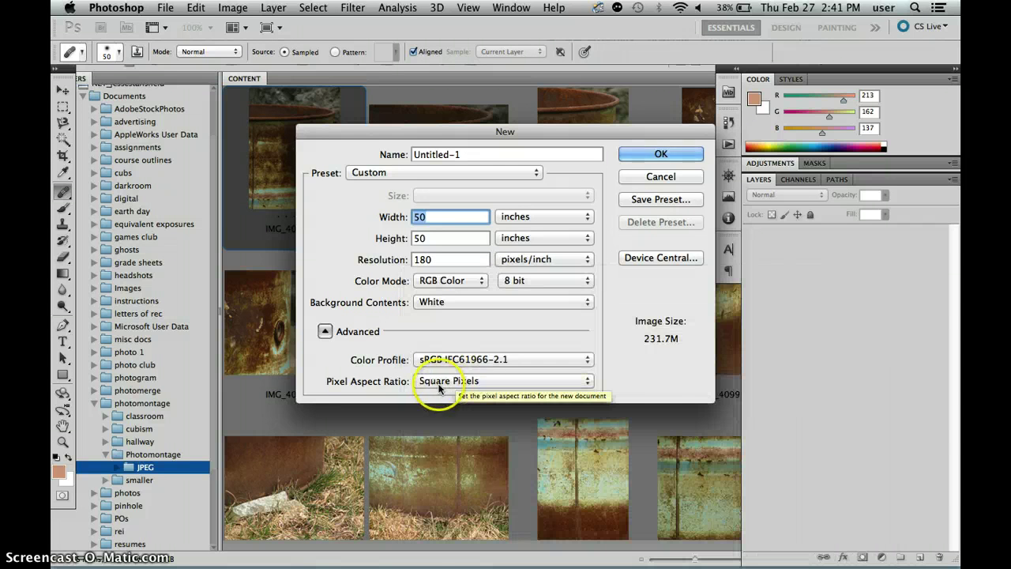
pyautogui.click(435, 382)
pyautogui.click(435, 381)
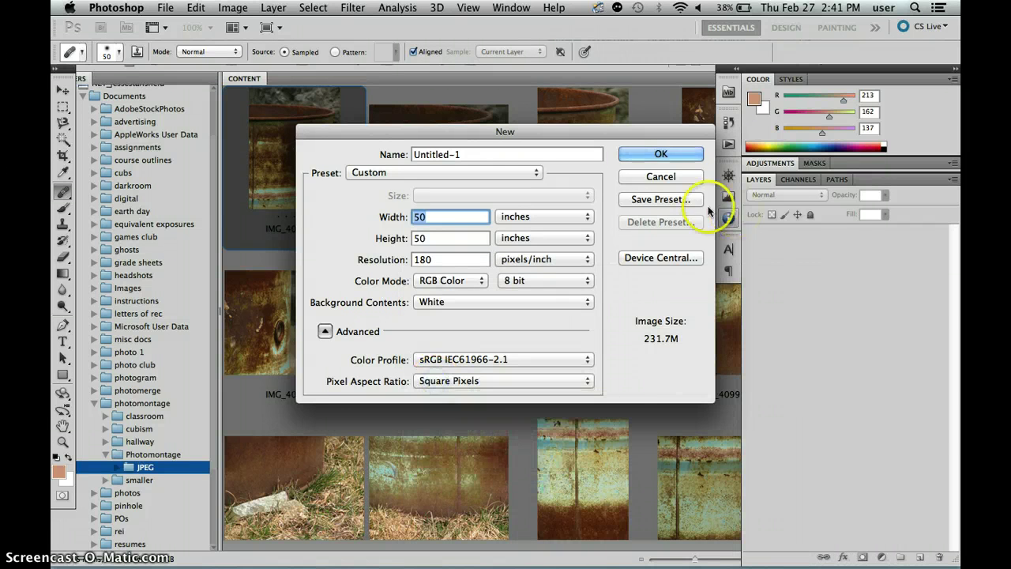
pyautogui.click(650, 154)
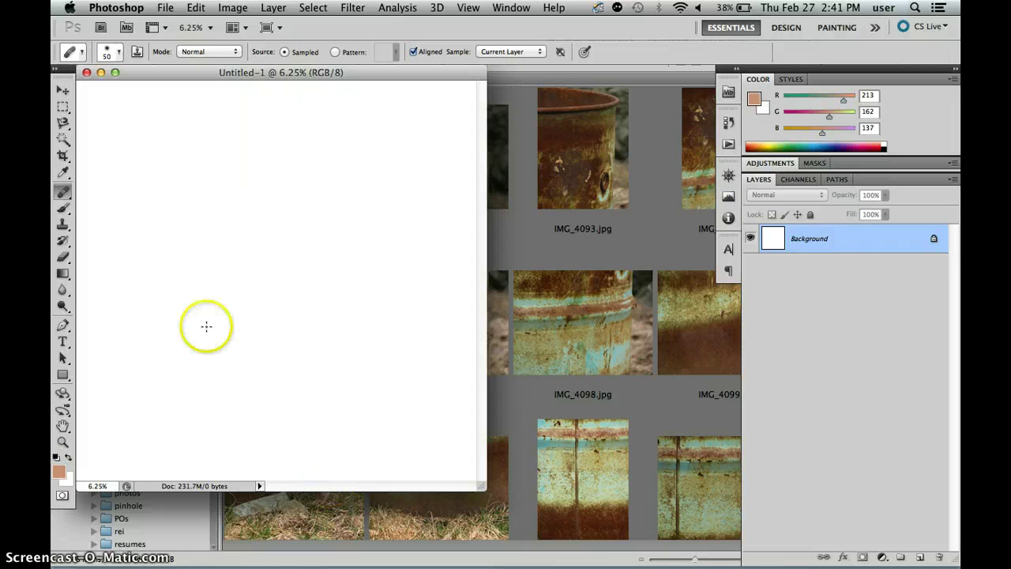
# Open IMG_4091.jpg from Bridge, copy it into Untitled-1 as a new layer with the Move tool, and close the source image.
pyautogui.click(574, 165)
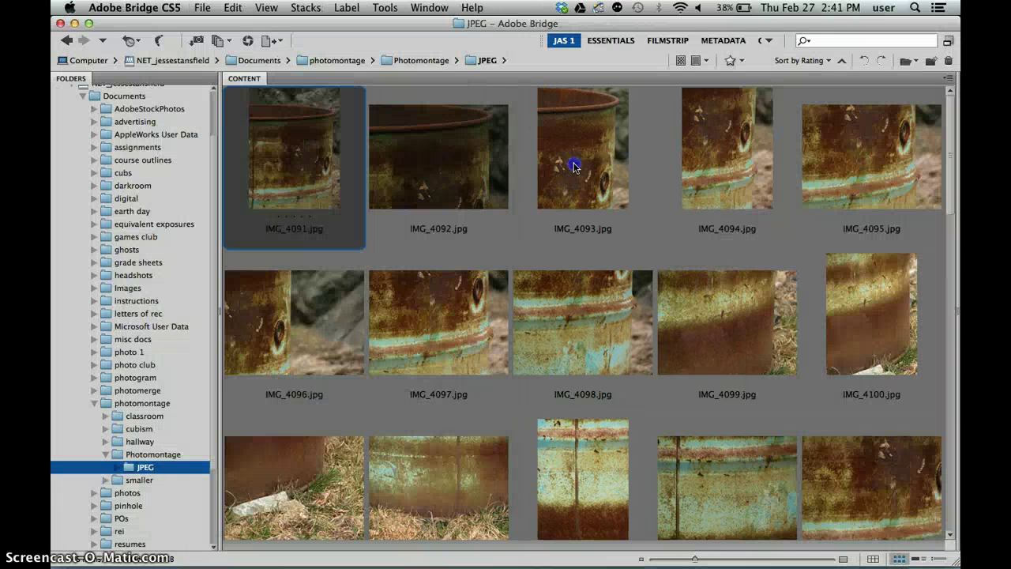
pyautogui.doubleClick(299, 171)
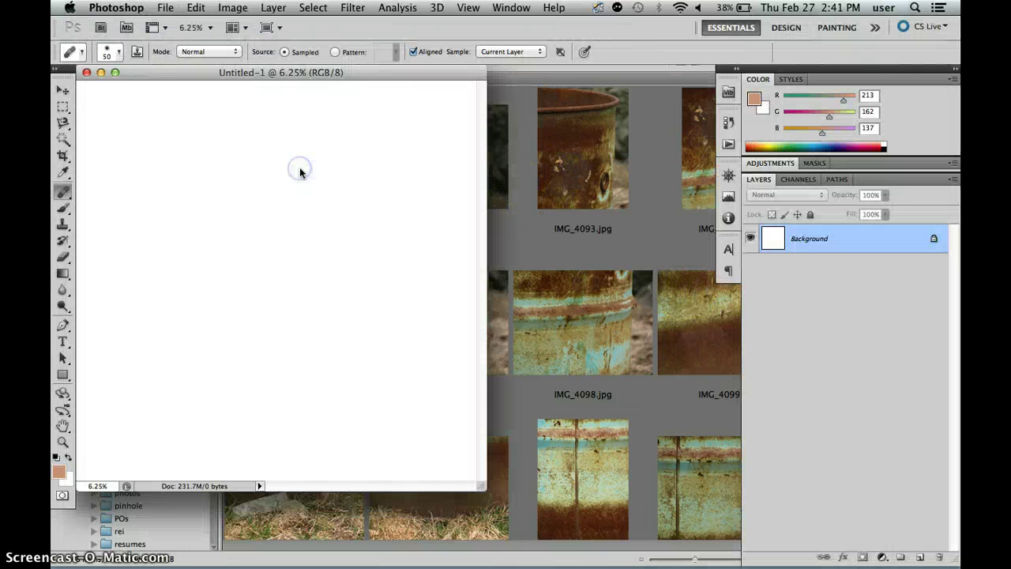
pyautogui.click(62, 94)
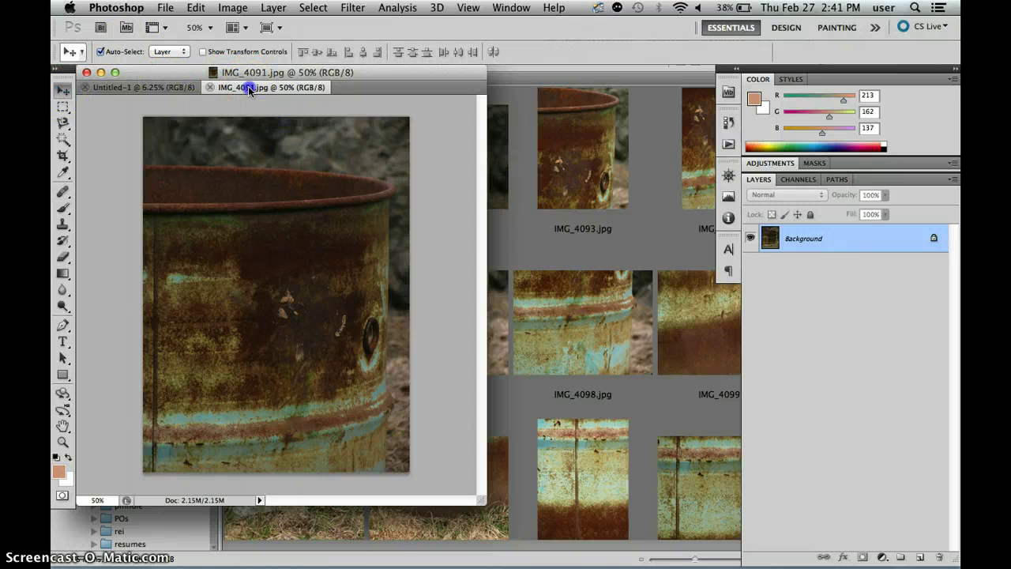
pyautogui.moveTo(249, 89); pyautogui.dragTo(412, 117)
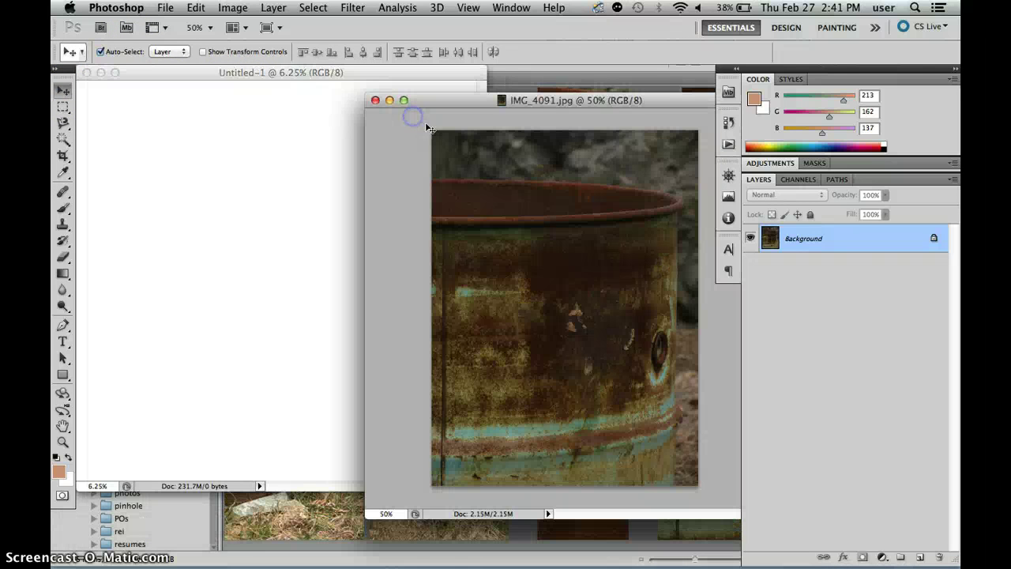
pyautogui.moveTo(506, 192); pyautogui.dragTo(233, 226)
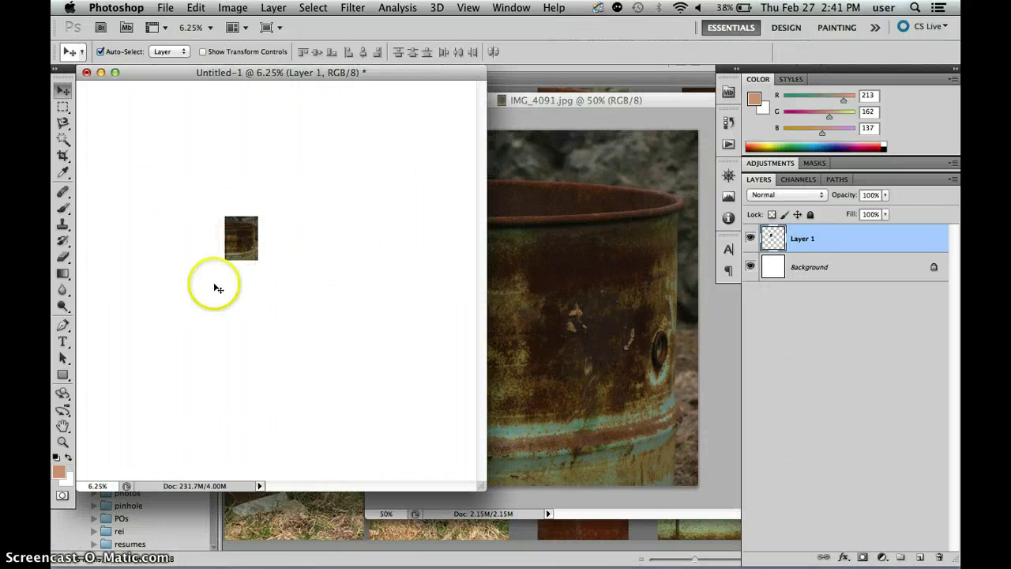
pyautogui.click(638, 207)
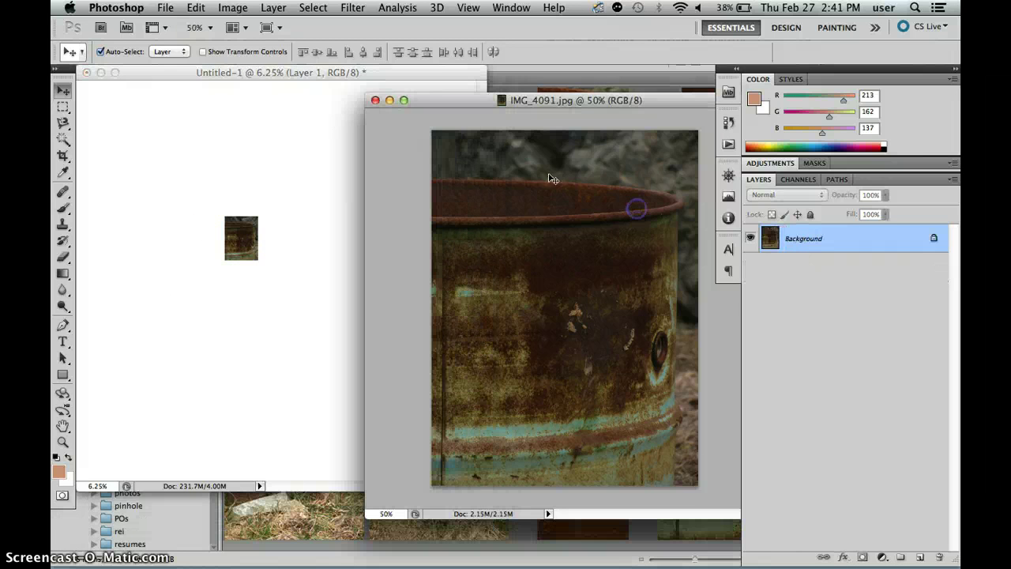
pyautogui.click(376, 104)
# Open IMG_4092.jpg from Bridge, place a copy in Untitled-1 overlapping the first photo's upper corner, and close the source image.
pyautogui.click(587, 164)
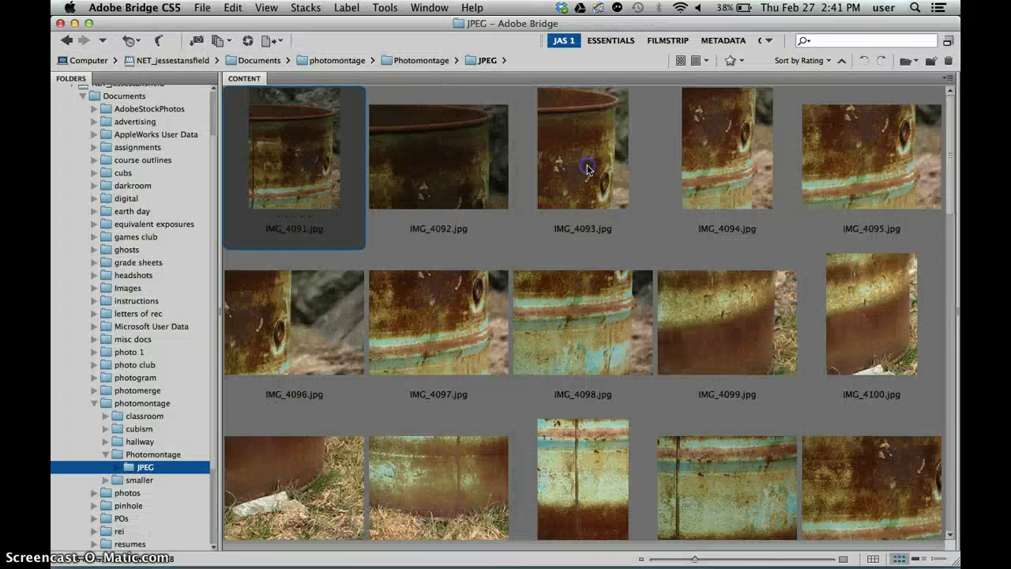
pyautogui.click(451, 180)
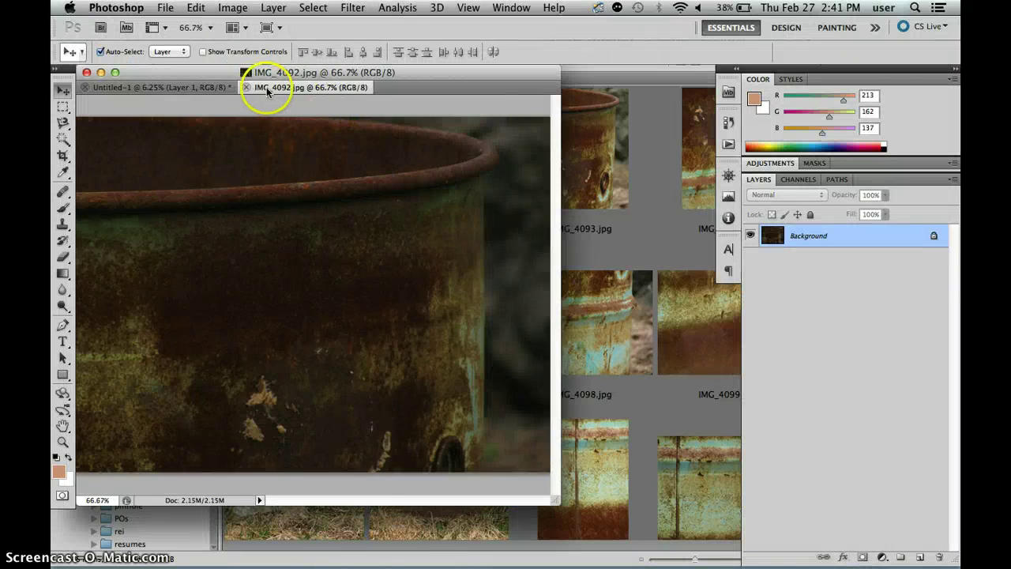
pyautogui.moveTo(267, 90); pyautogui.dragTo(429, 122)
pyautogui.moveTo(480, 244); pyautogui.dragTo(295, 212)
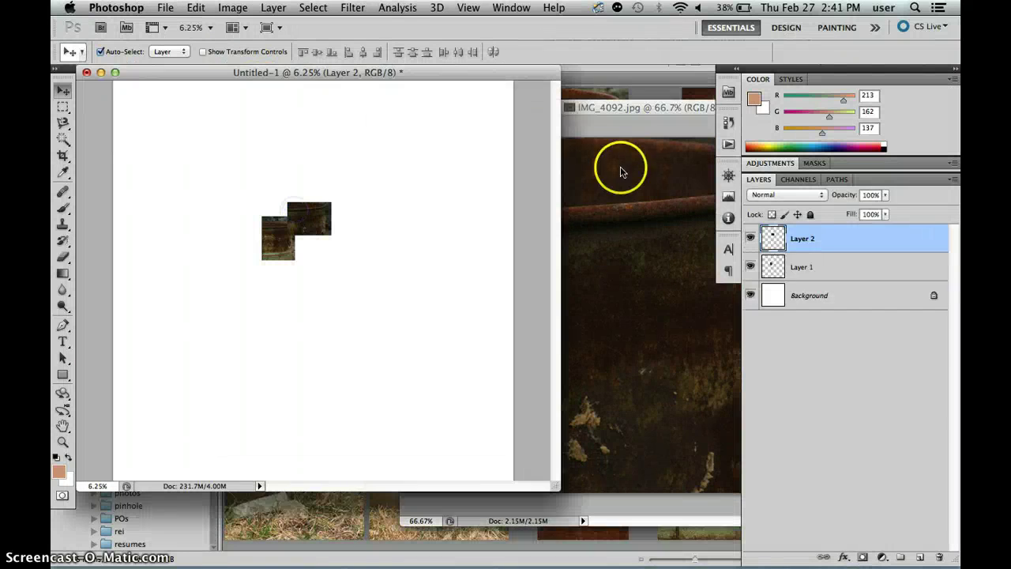
pyautogui.click(634, 165)
pyautogui.click(410, 106)
# Open IMG_4093.jpg from Bridge, place a copy in Untitled-1 over the second photo's right part, and close the source image.
pyautogui.click(647, 168)
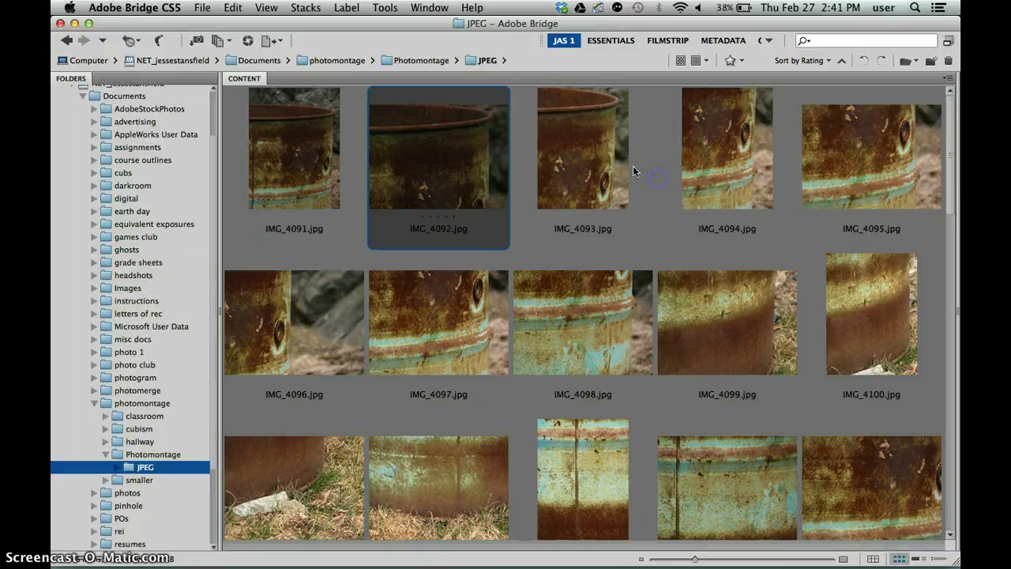
pyautogui.doubleClick(571, 145)
pyautogui.moveTo(254, 89); pyautogui.dragTo(506, 143)
pyautogui.moveTo(598, 232); pyautogui.dragTo(313, 223)
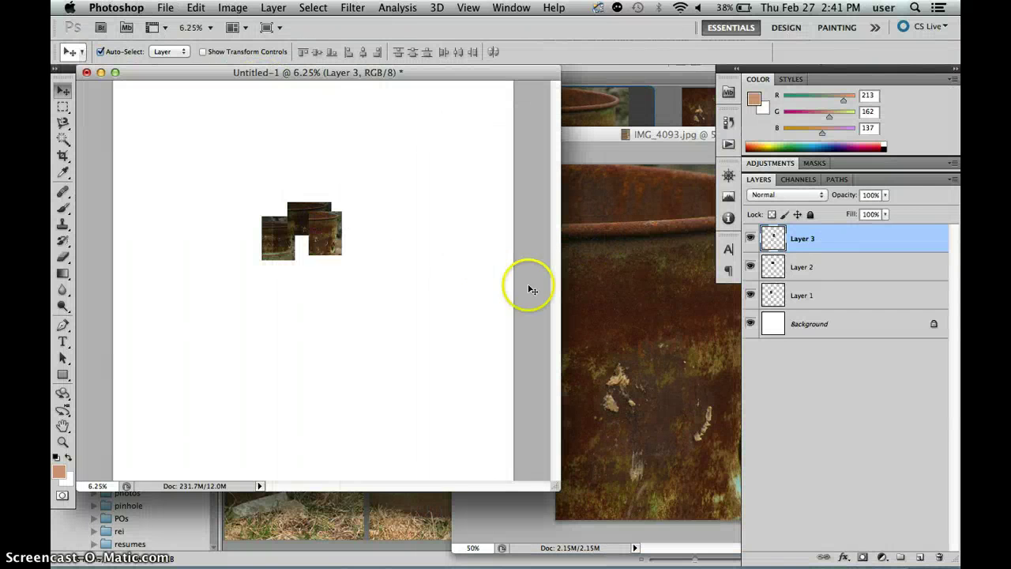
pyautogui.click(628, 251)
pyautogui.click(460, 134)
# Open IMG_4094.jpg from Bridge, place a copy in Untitled-1 among the other barrel photos, and close the source image.
pyautogui.click(643, 134)
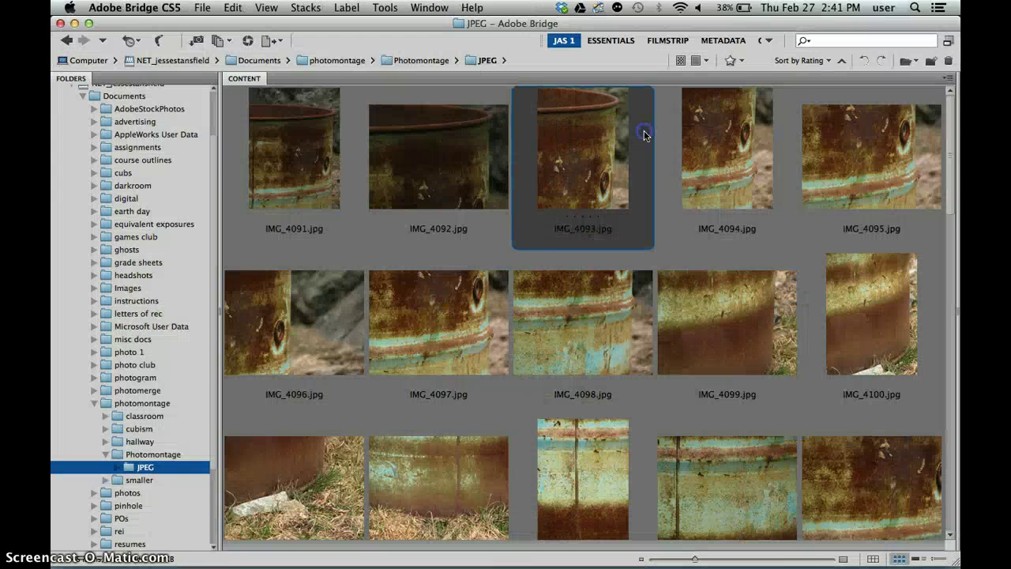
pyautogui.doubleClick(713, 149)
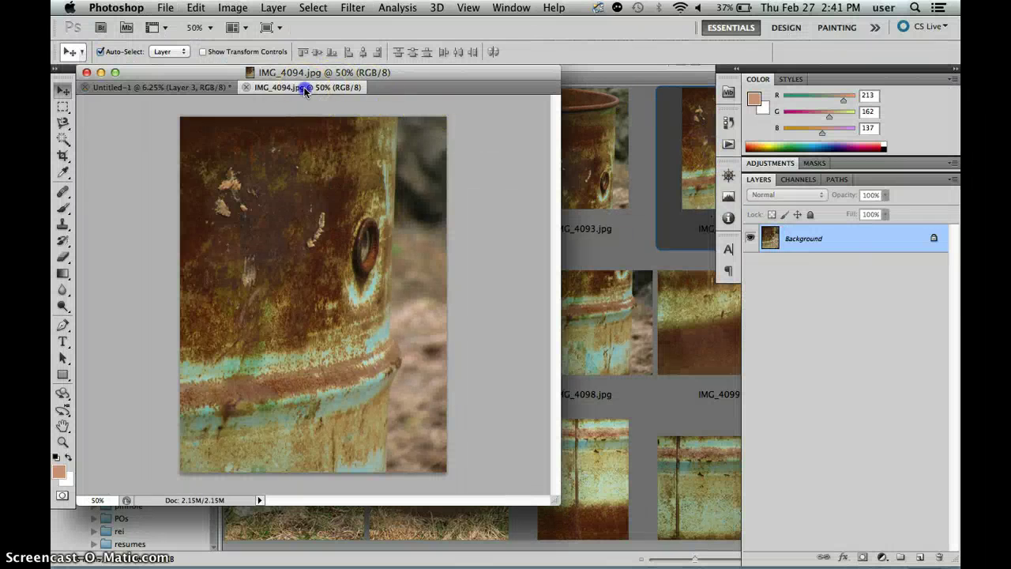
pyautogui.moveTo(304, 91); pyautogui.dragTo(281, 207)
pyautogui.click(609, 242)
pyautogui.click(428, 150)
# Open IMG_4095.jpg from Bridge, place a copy in Untitled-1 on top of the photo cluster, and close the source image.
pyautogui.click(661, 140)
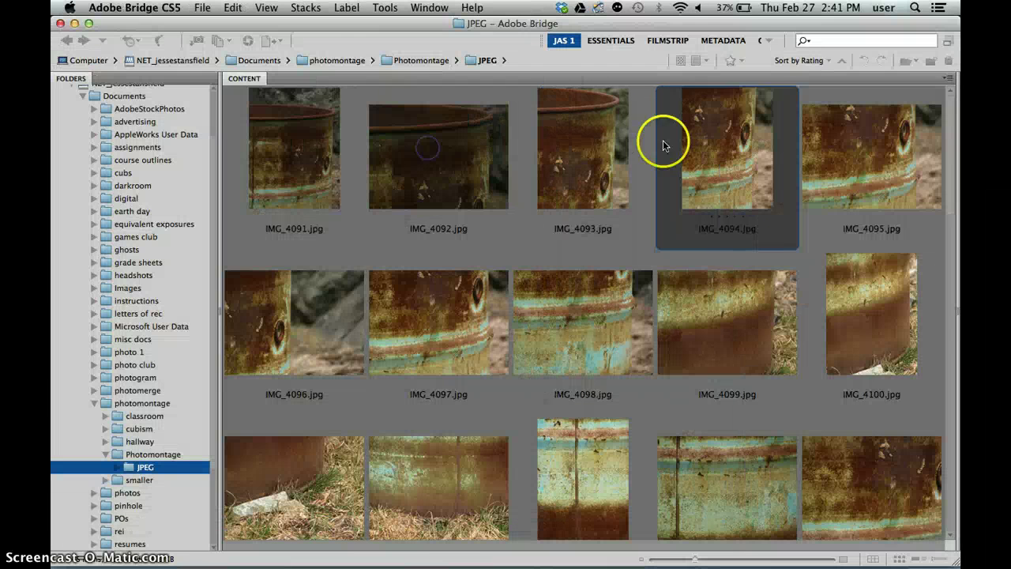
pyautogui.doubleClick(899, 153)
pyautogui.moveTo(276, 89); pyautogui.dragTo(434, 150)
pyautogui.moveTo(481, 228); pyautogui.dragTo(278, 205)
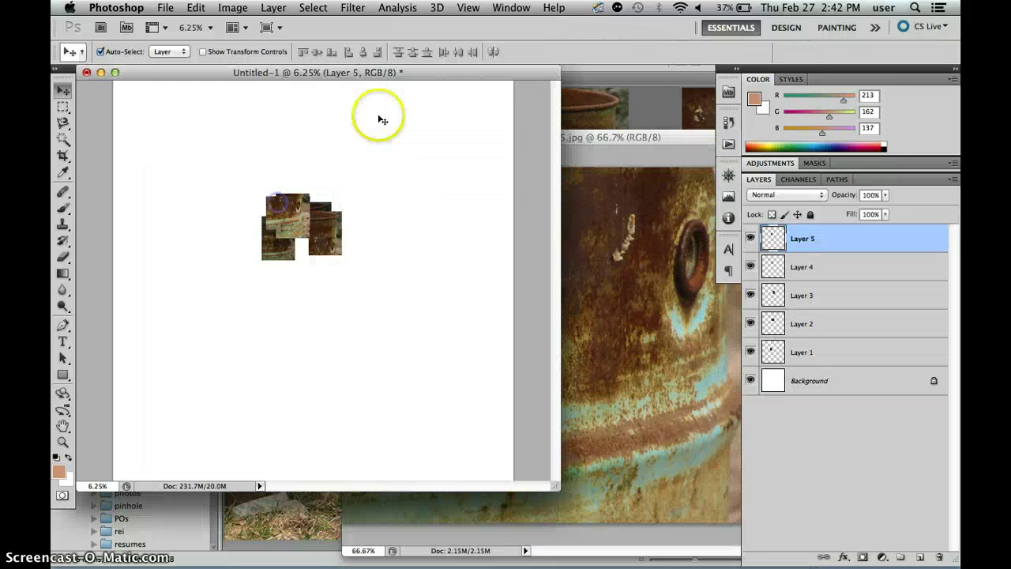
pyautogui.click(593, 146)
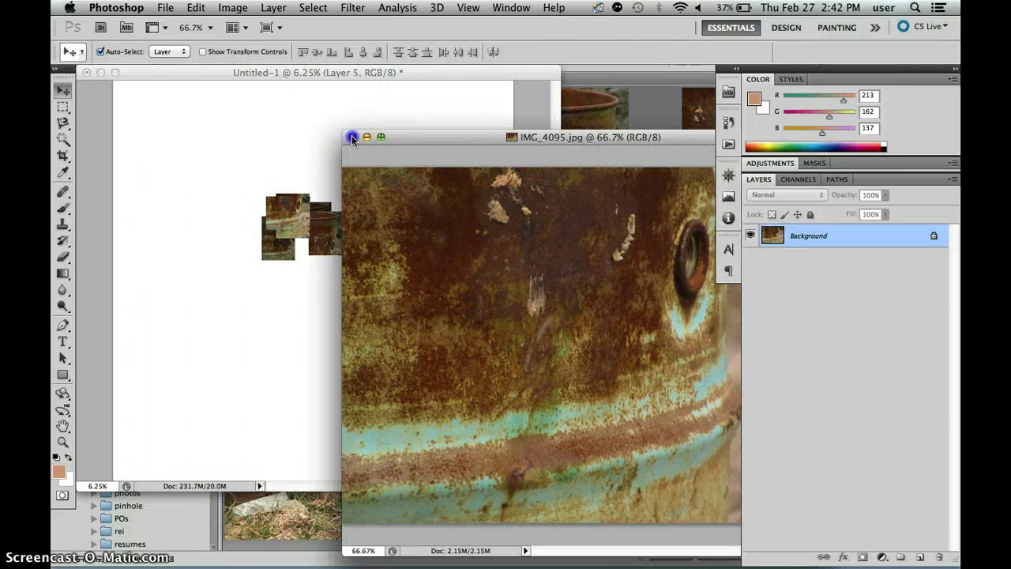
pyautogui.click(352, 137)
pyautogui.click(592, 196)
pyautogui.scroll(-5, 579, 288)
pyautogui.scroll(7, 581, 291)
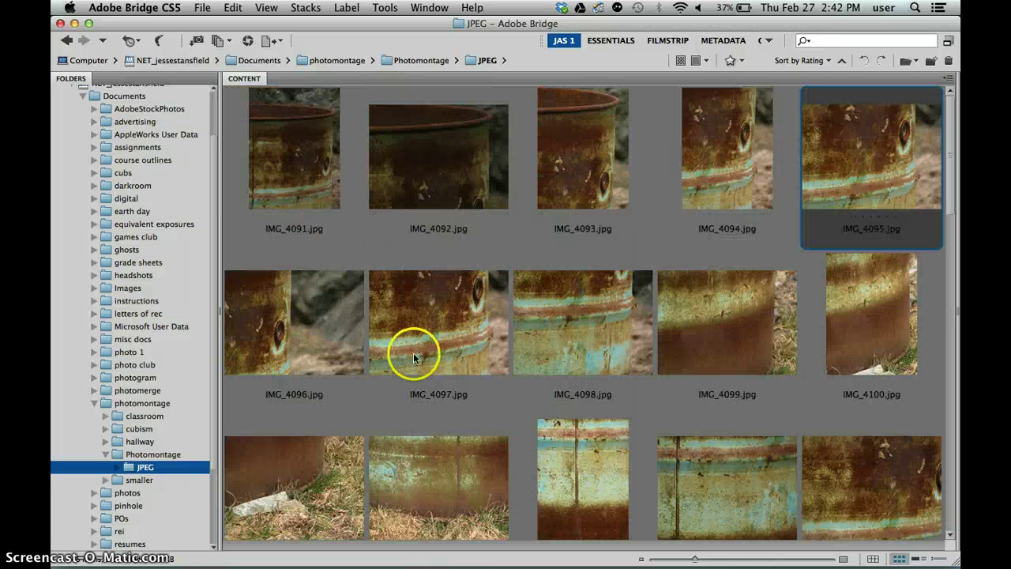
pyautogui.press('super+Tab')
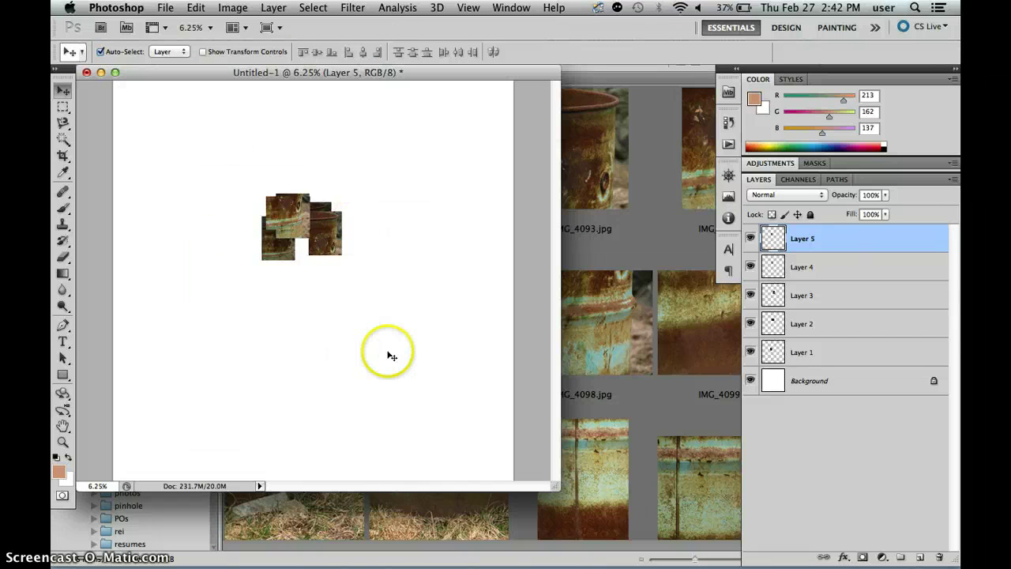
# With auto-select on Layer, spread out the photos: IMG_4095 below the cluster, IMG_4094 above it, and IMG_4093 to its right.
pyautogui.click(352, 293)
pyautogui.moveTo(352, 293); pyautogui.dragTo(354, 293)
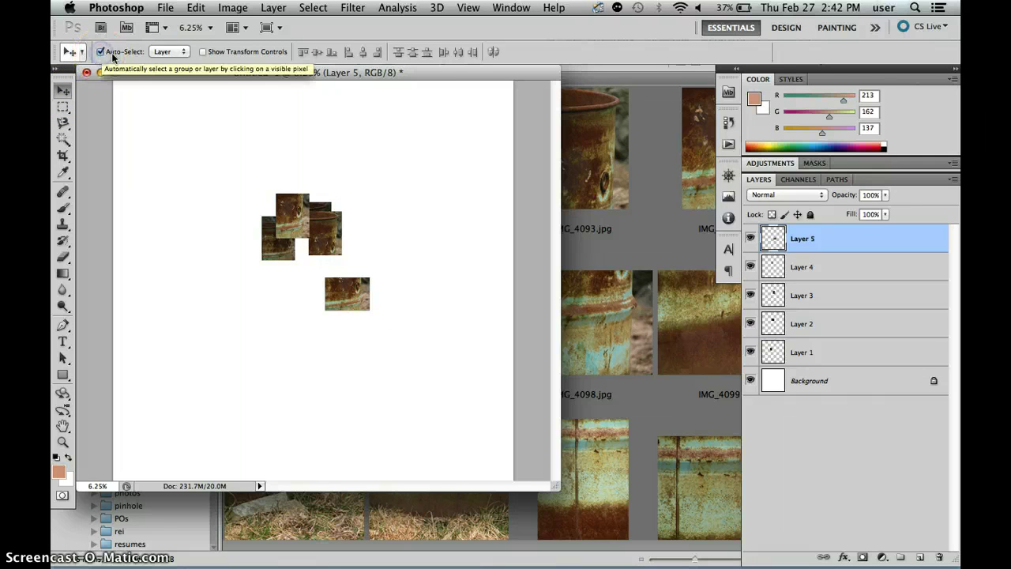
pyautogui.click(163, 52)
pyautogui.click(164, 52)
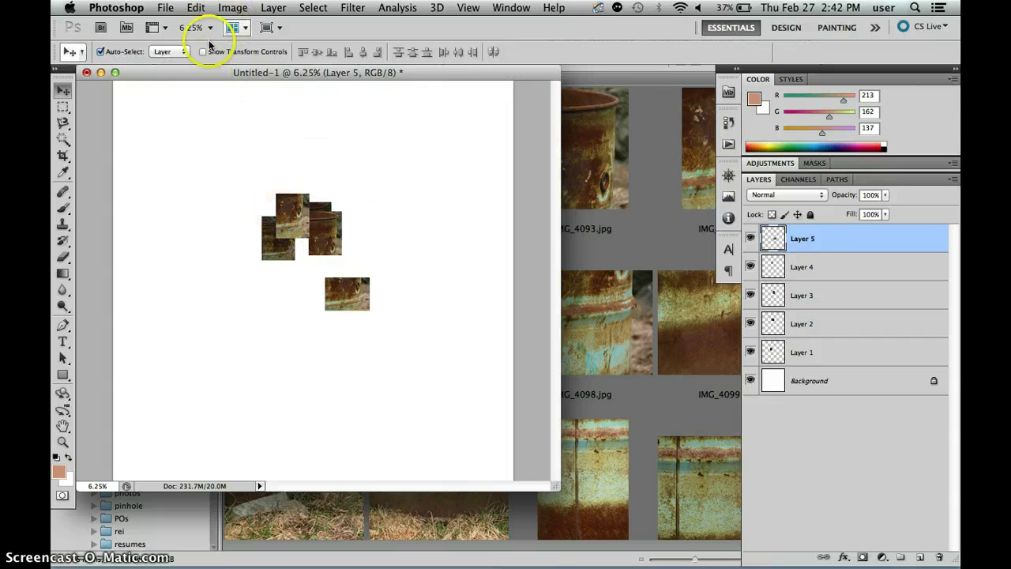
pyautogui.click(202, 52)
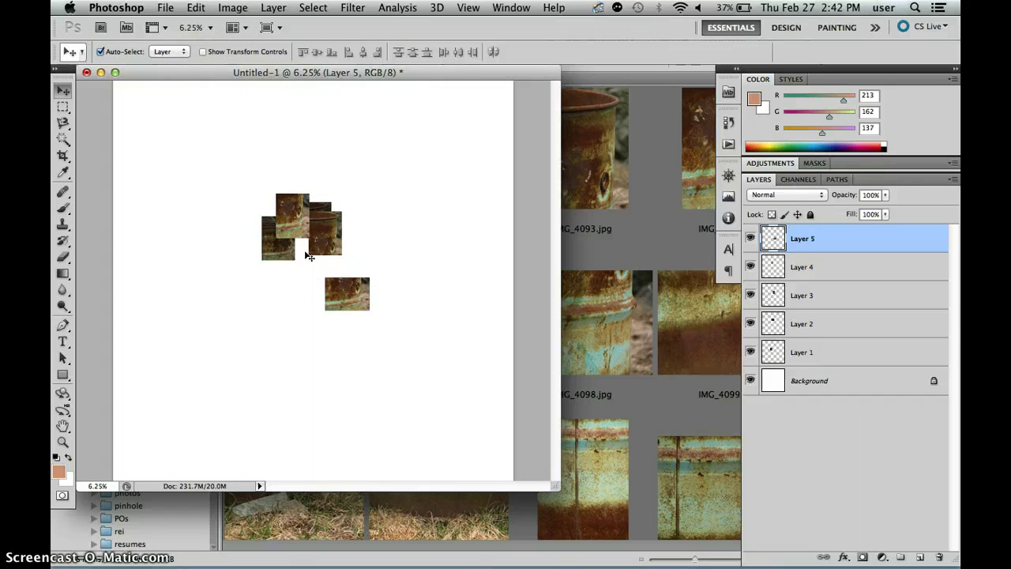
pyautogui.moveTo(292, 215); pyautogui.dragTo(345, 151)
pyautogui.moveTo(316, 216); pyautogui.dragTo(397, 230)
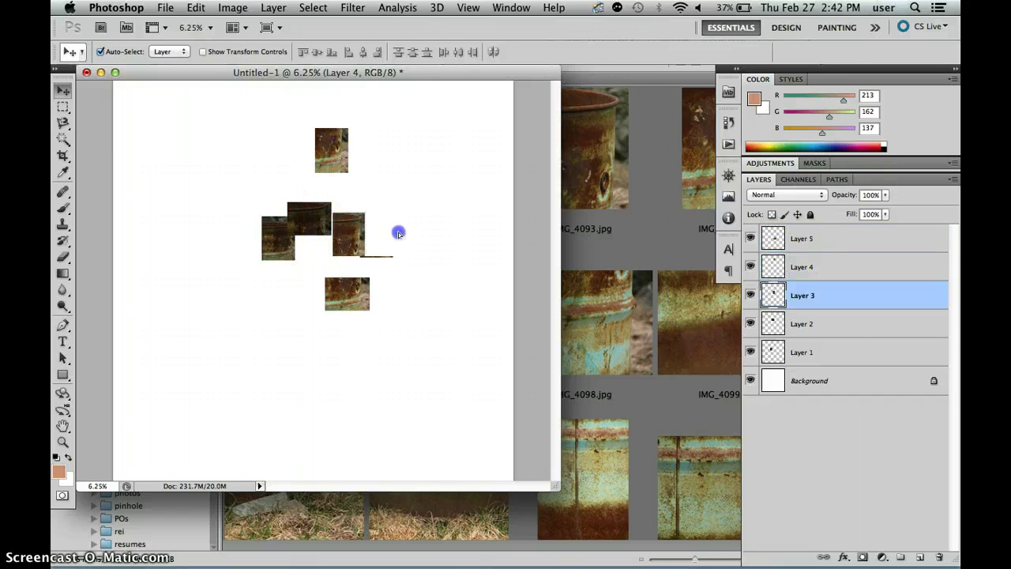
# Move Layer 3 right of Layer 2 and Layer 1 to the lower left, and switch to full-screen mode with menu bar.
pyautogui.moveTo(323, 233); pyautogui.dragTo(361, 236)
pyautogui.moveTo(276, 237); pyautogui.dragTo(264, 253)
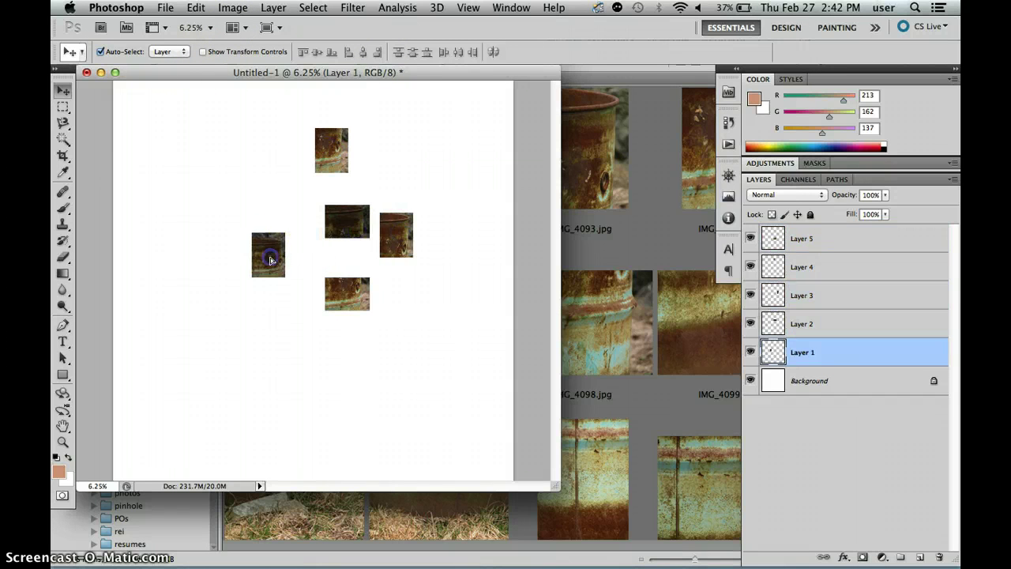
pyautogui.press('f')
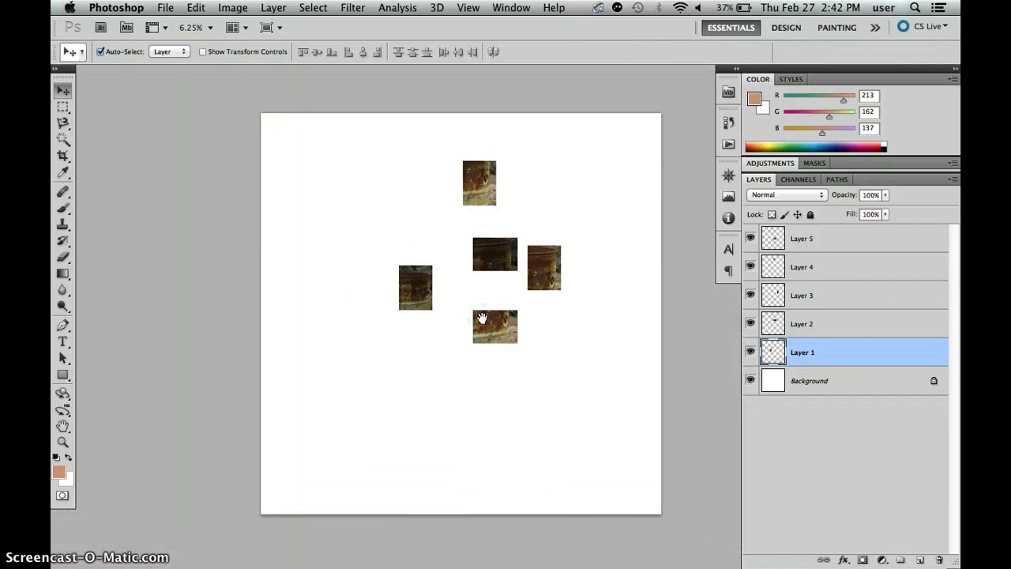
# Assemble the barrel by overlapping Layer 3 on Layer 2's right part, with Layers 5 and 4 aligned below the rim.
pyautogui.keyDown('super'); pyautogui.click(481, 318); pyautogui.keyUp('super')
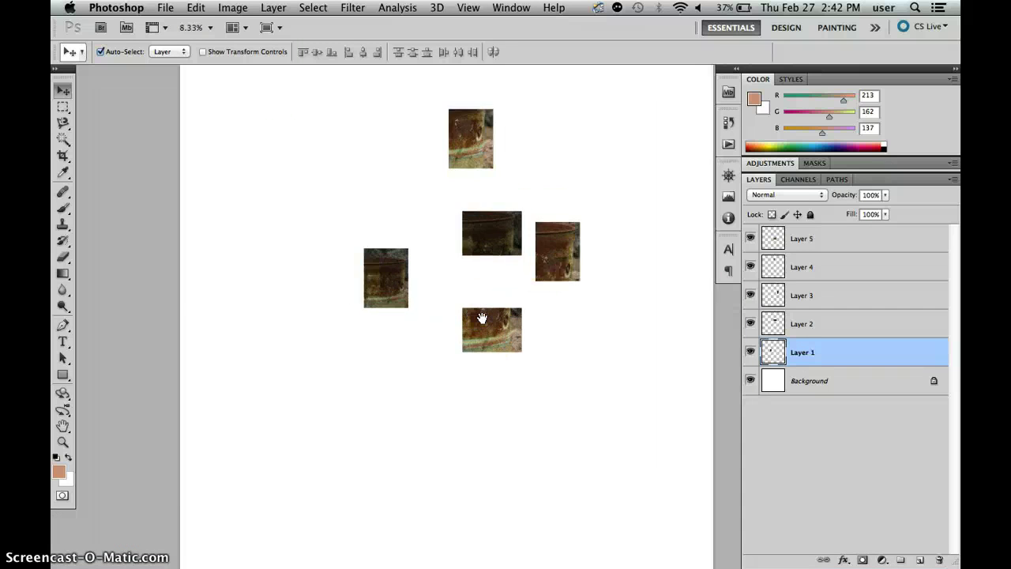
pyautogui.click(449, 323)
pyautogui.scroll(3, 454, 330)
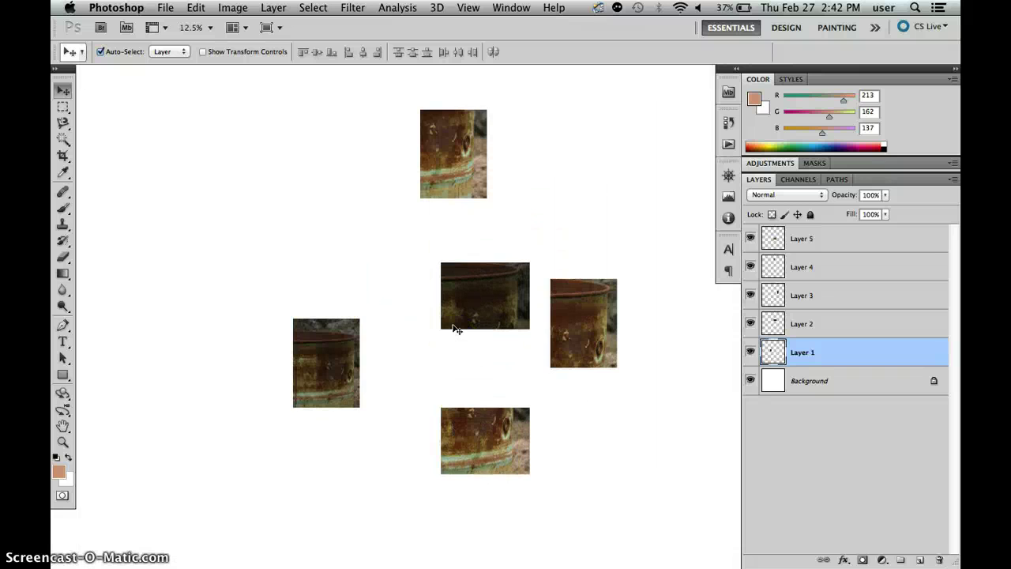
pyautogui.press('super+equal')
pyautogui.scroll(2, 455, 329)
pyautogui.scroll(-1, 456, 328)
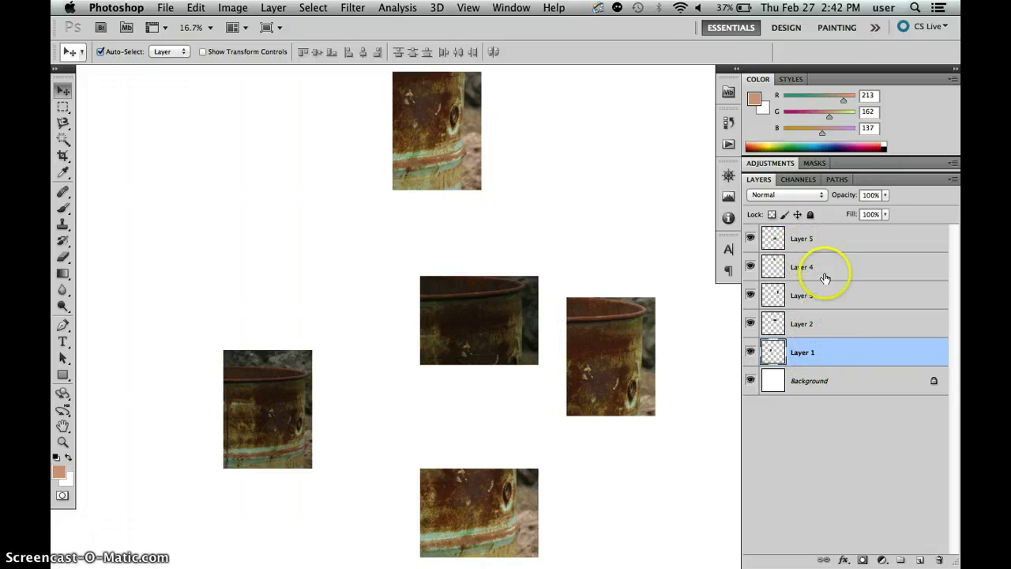
pyautogui.click(465, 532)
pyautogui.moveTo(485, 514); pyautogui.dragTo(347, 268)
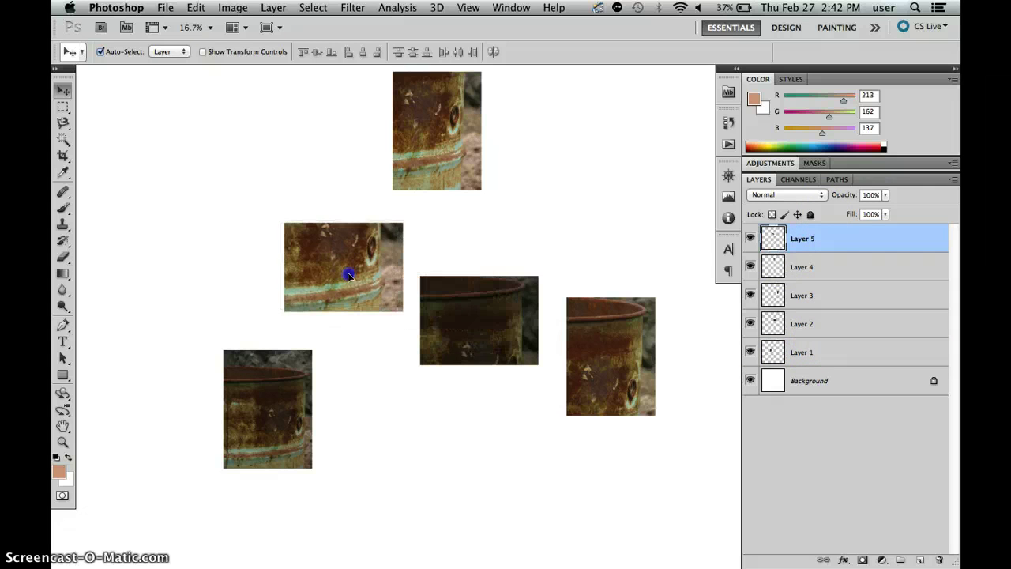
pyautogui.click(605, 354)
pyautogui.moveTo(618, 365); pyautogui.dragTo(509, 345)
pyautogui.moveTo(319, 272); pyautogui.dragTo(476, 397)
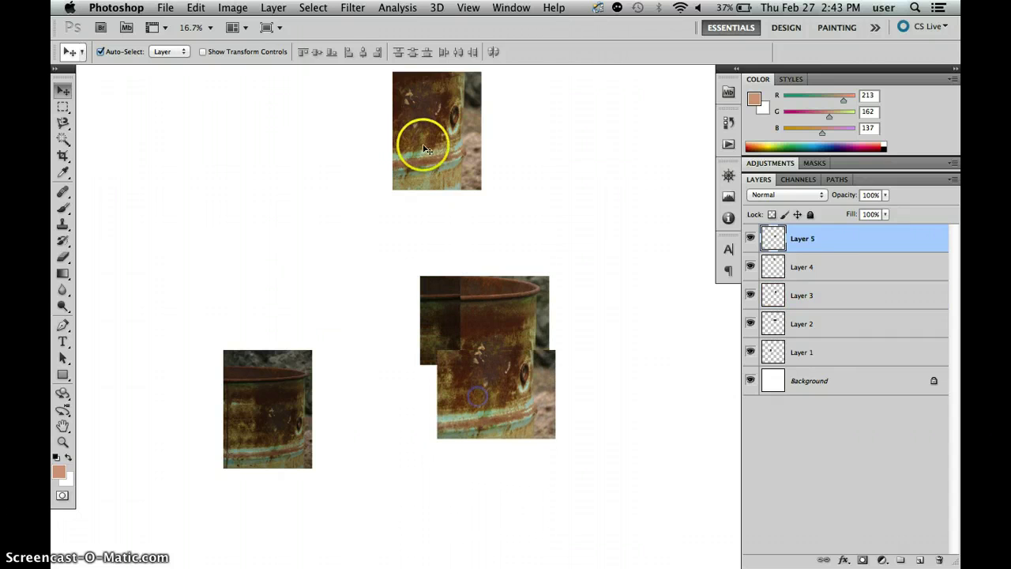
pyautogui.moveTo(421, 147); pyautogui.dragTo(499, 388)
# Move the unneeded Layer 1 photo away from the barrel and delete its layer.
pyautogui.moveTo(252, 426); pyautogui.dragTo(148, 213)
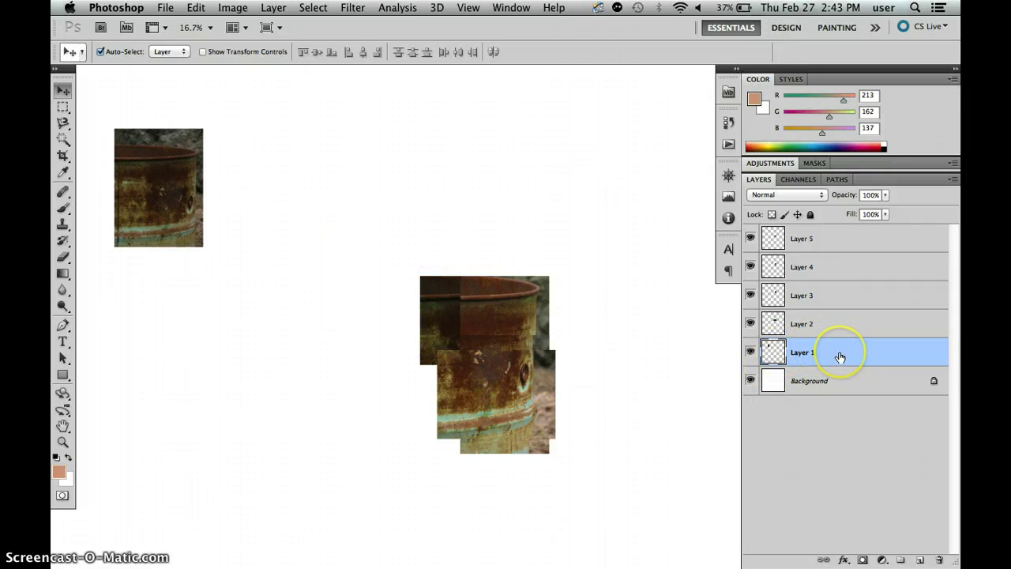
pyautogui.moveTo(840, 356); pyautogui.dragTo(938, 559)
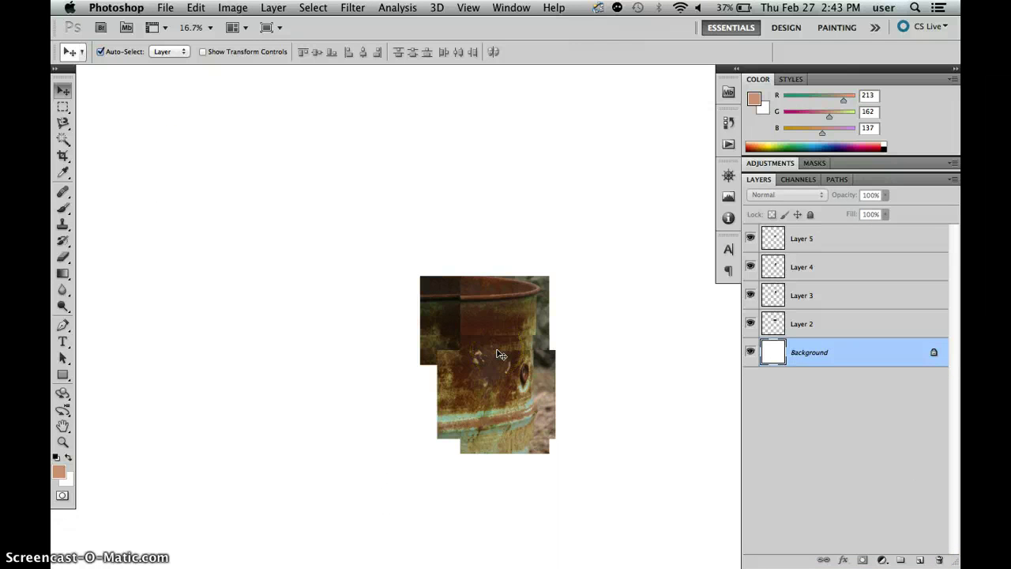
# Identify the overlapping lower barrel photos and reorder the stack so Layer 4 sits above Layer 5.
pyautogui.moveTo(563, 366); pyautogui.dragTo(572, 408)
pyautogui.moveTo(562, 397); pyautogui.dragTo(512, 348)
pyautogui.click(511, 345)
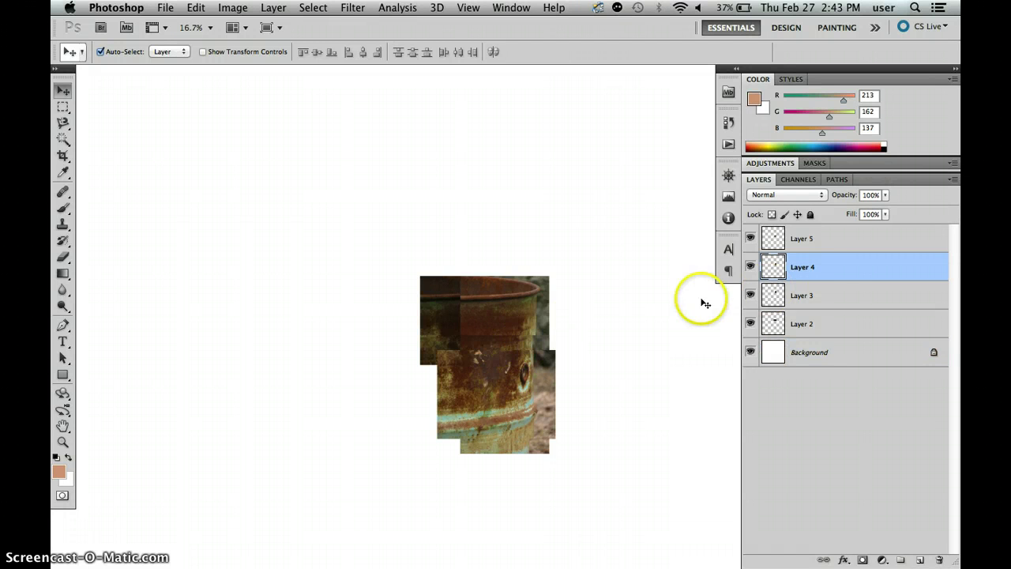
pyautogui.moveTo(507, 375); pyautogui.dragTo(502, 384)
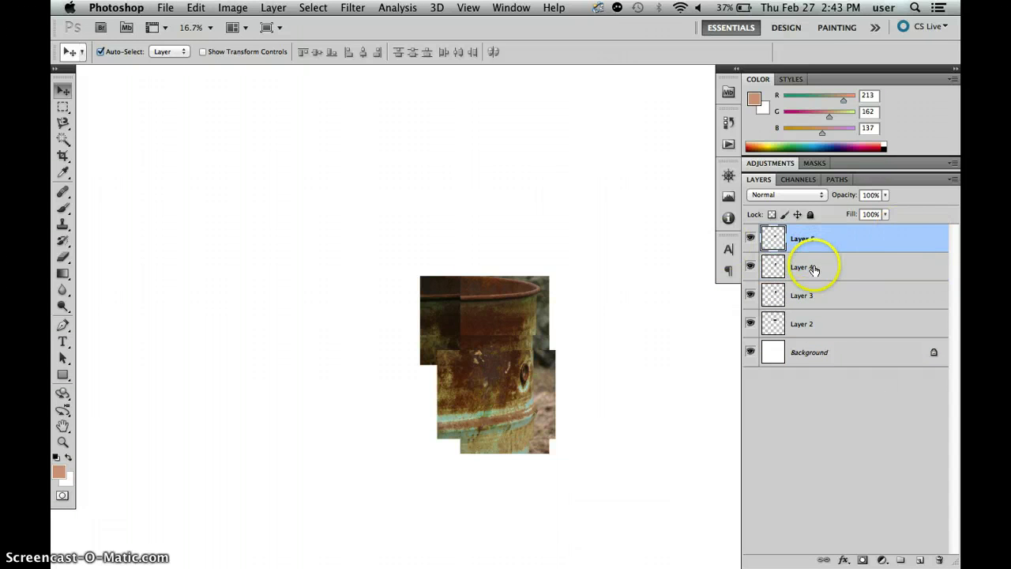
pyautogui.moveTo(813, 269); pyautogui.dragTo(882, 231)
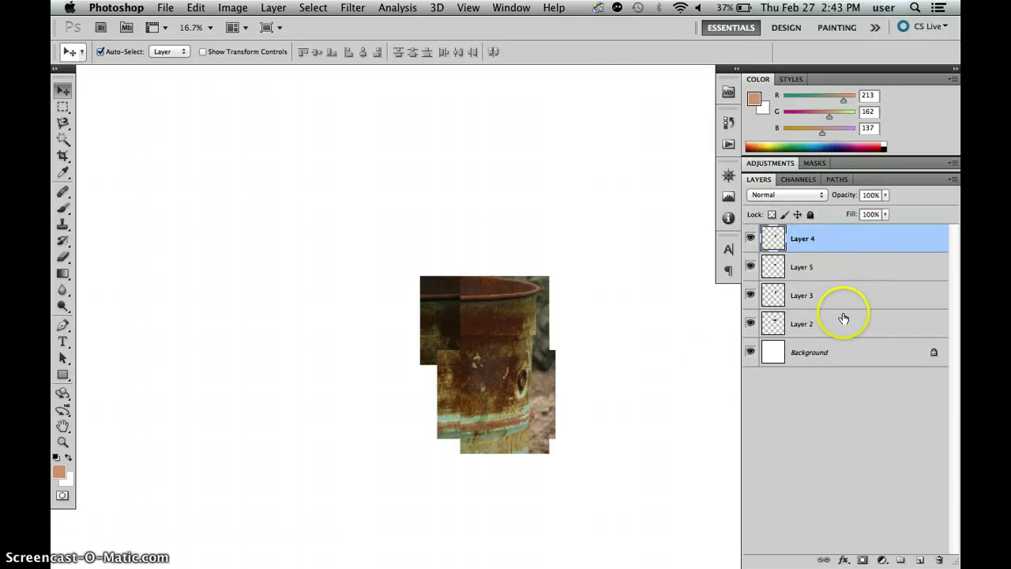
# Add a Drop Shadow to Layer 4 with a distance of 19 px and a size of 19 px.
pyautogui.click(845, 560)
pyautogui.click(855, 413)
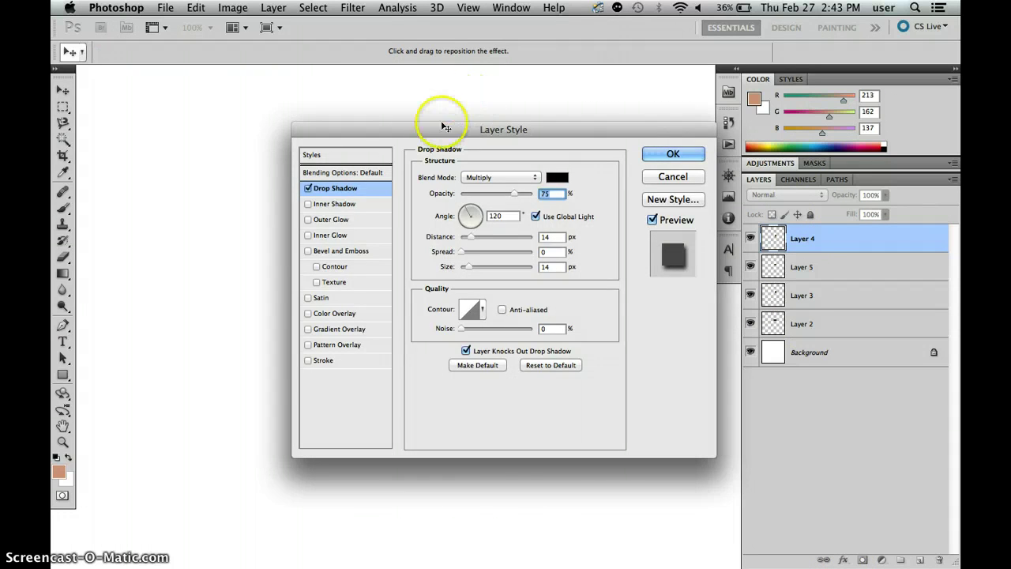
pyautogui.moveTo(433, 129); pyautogui.dragTo(147, 102)
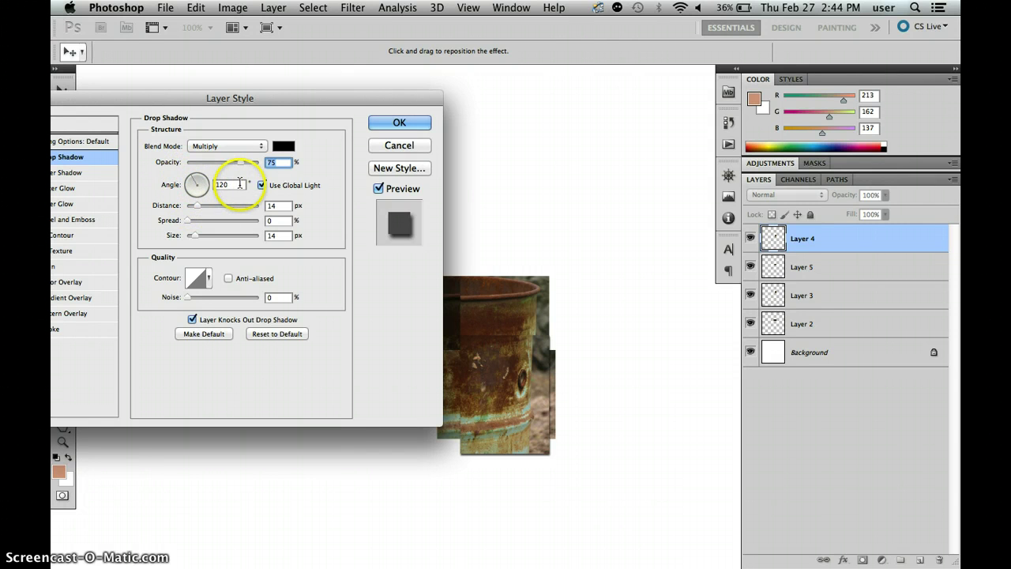
pyautogui.click(158, 207)
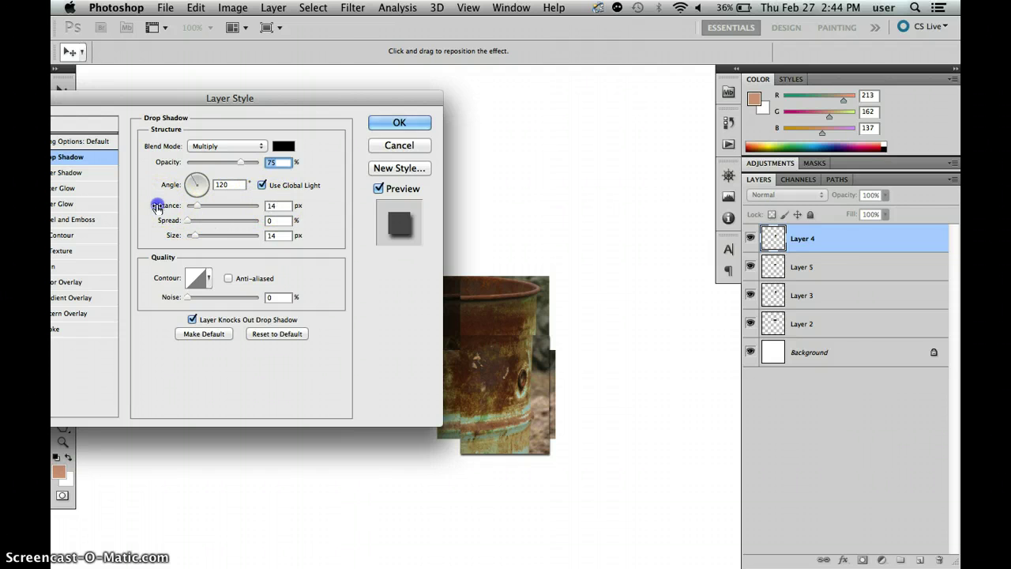
pyautogui.moveTo(158, 207); pyautogui.dragTo(171, 235)
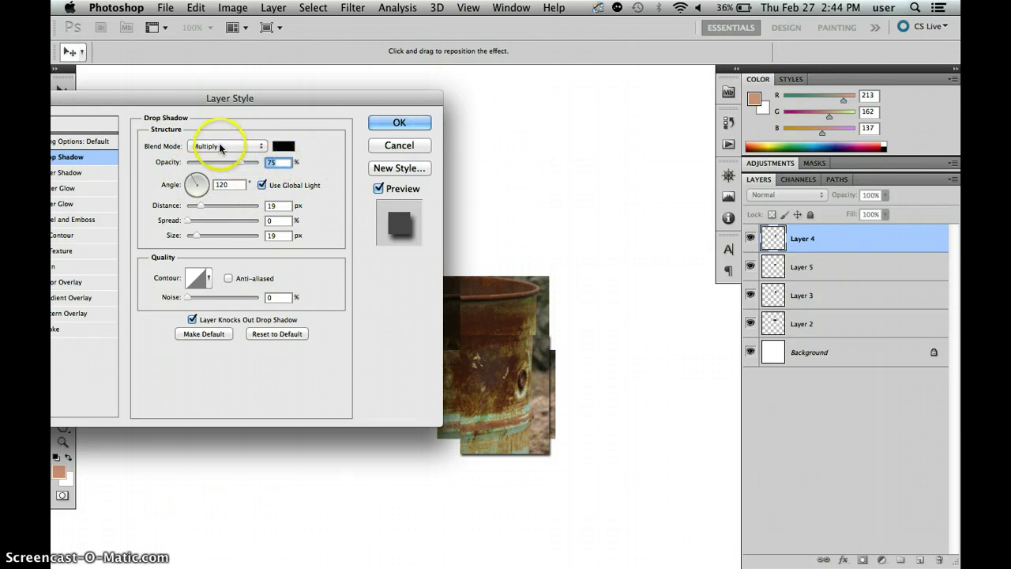
pyautogui.click(416, 124)
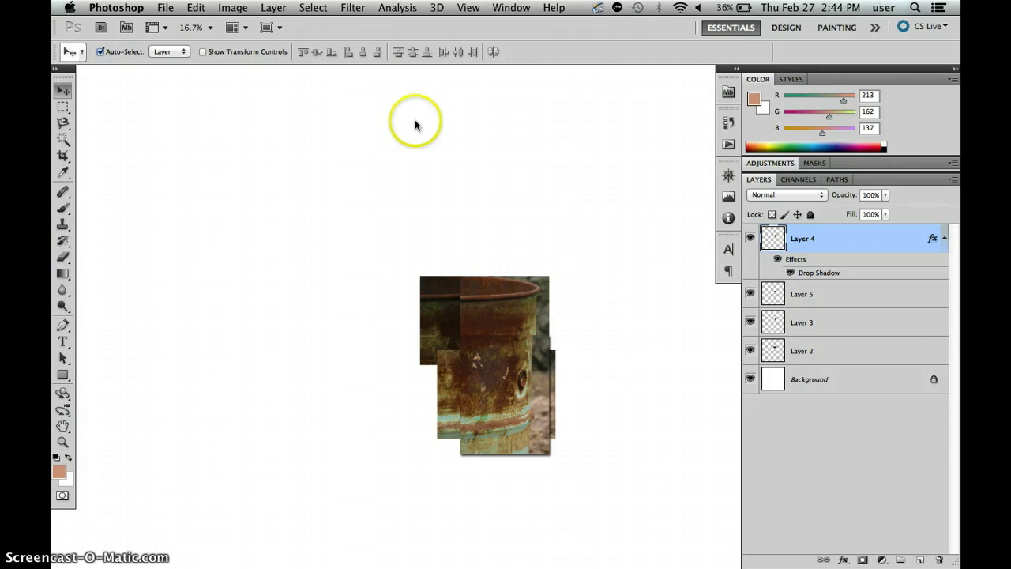
pyautogui.click(804, 295)
pyautogui.keyDown('shift'); pyautogui.click(832, 350); pyautogui.keyUp('shift')
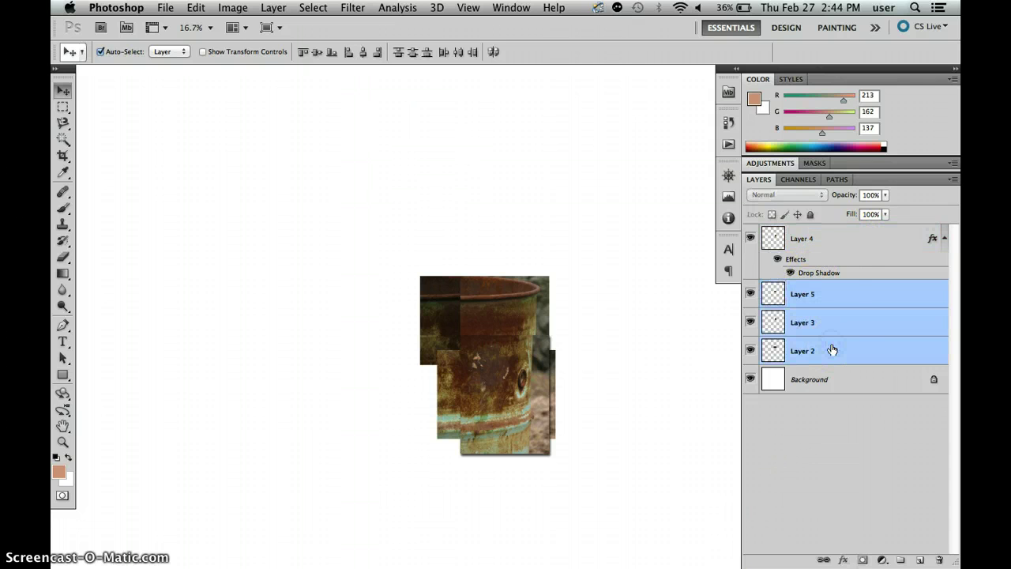
pyautogui.click(844, 308)
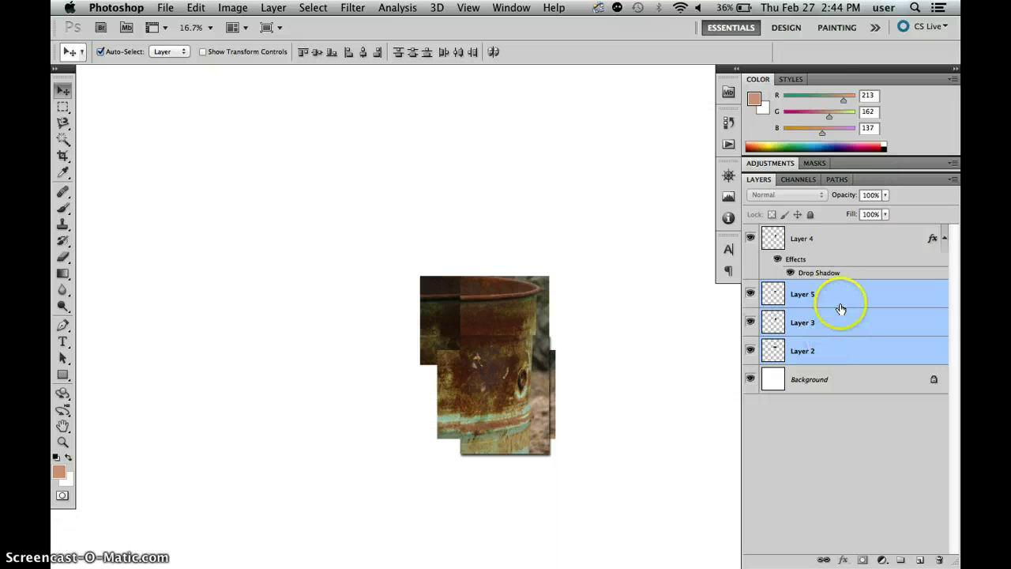
pyautogui.moveTo(841, 308); pyautogui.dragTo(829, 353)
pyautogui.keyDown('super'); pyautogui.click(830, 350); pyautogui.keyUp('super')
pyautogui.keyDown('super'); pyautogui.click(835, 321); pyautogui.keyUp('super')
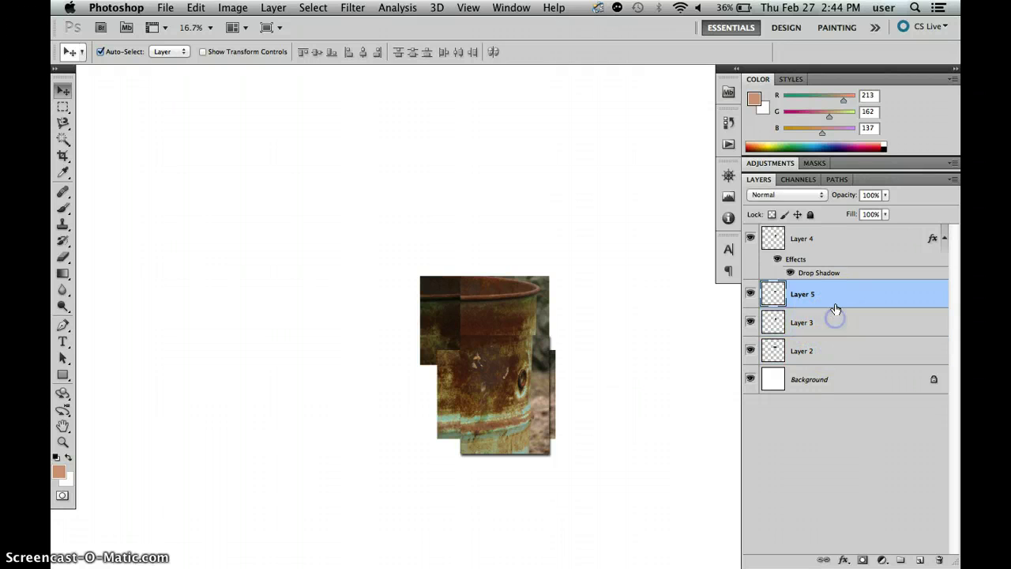
pyautogui.keyDown('super'); pyautogui.click(837, 305); pyautogui.keyUp('super')
pyautogui.click(843, 357)
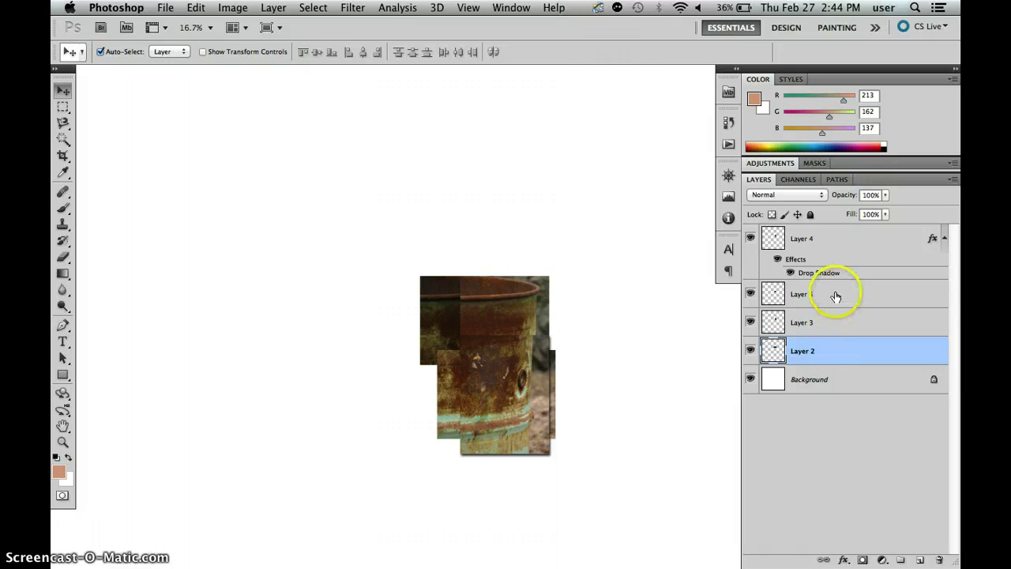
pyautogui.keyDown('shift'); pyautogui.click(836, 295); pyautogui.keyUp('shift')
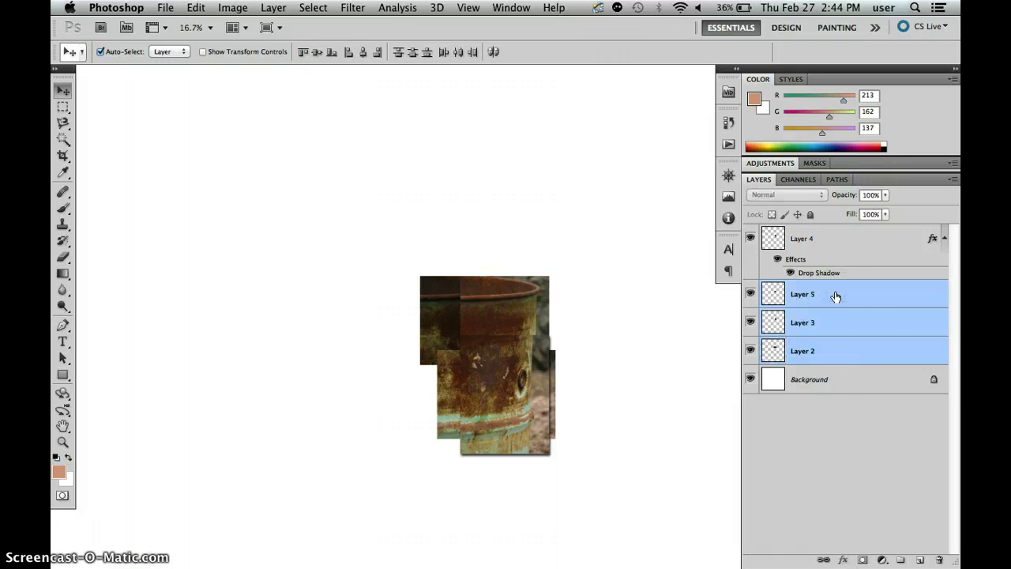
pyautogui.rightClick(845, 328)
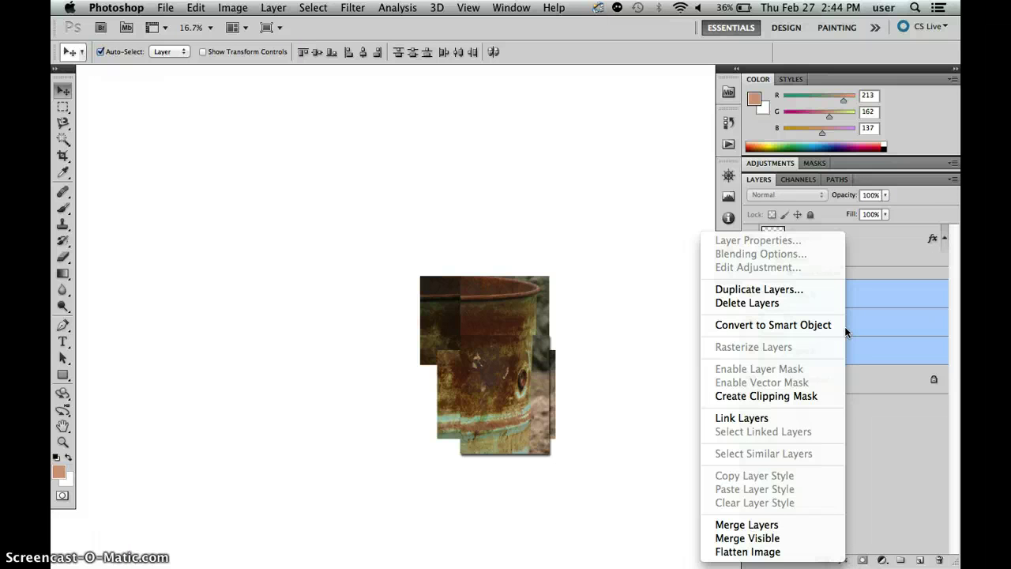
pyautogui.click(893, 318)
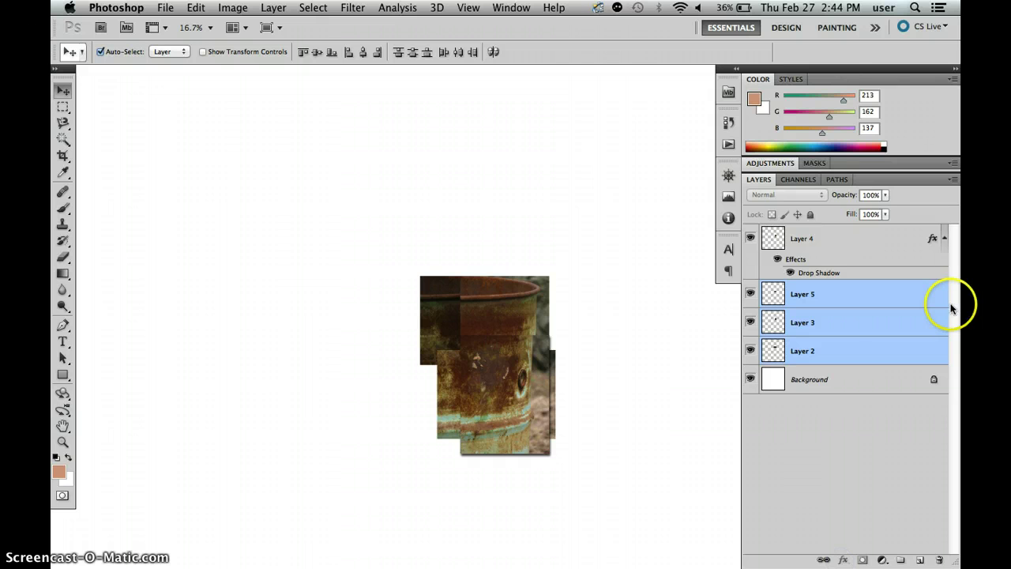
pyautogui.click(945, 238)
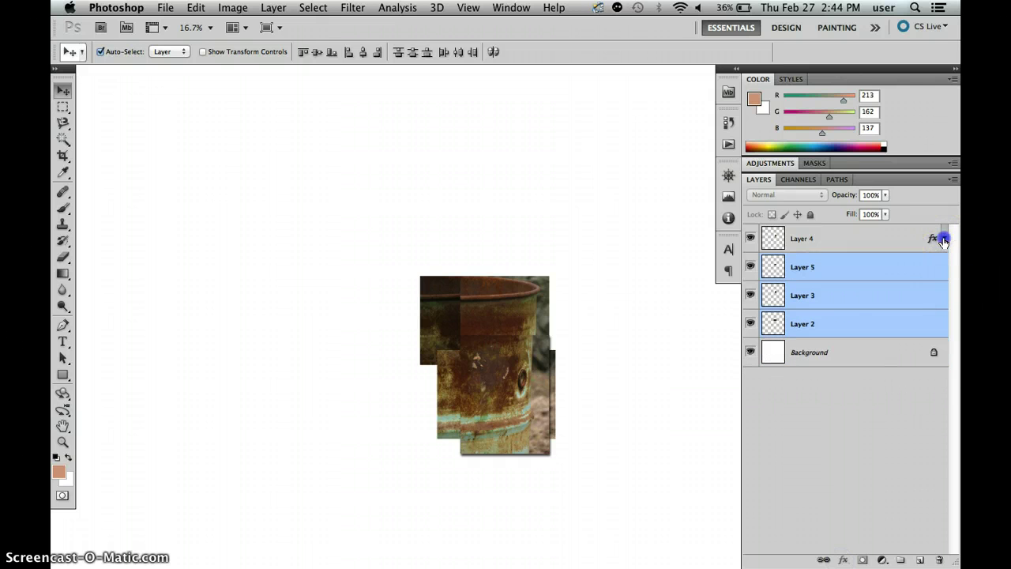
pyautogui.click(945, 239)
# Copy the layer style from Layer 4's Drop Shadow effect.
pyautogui.click(783, 264)
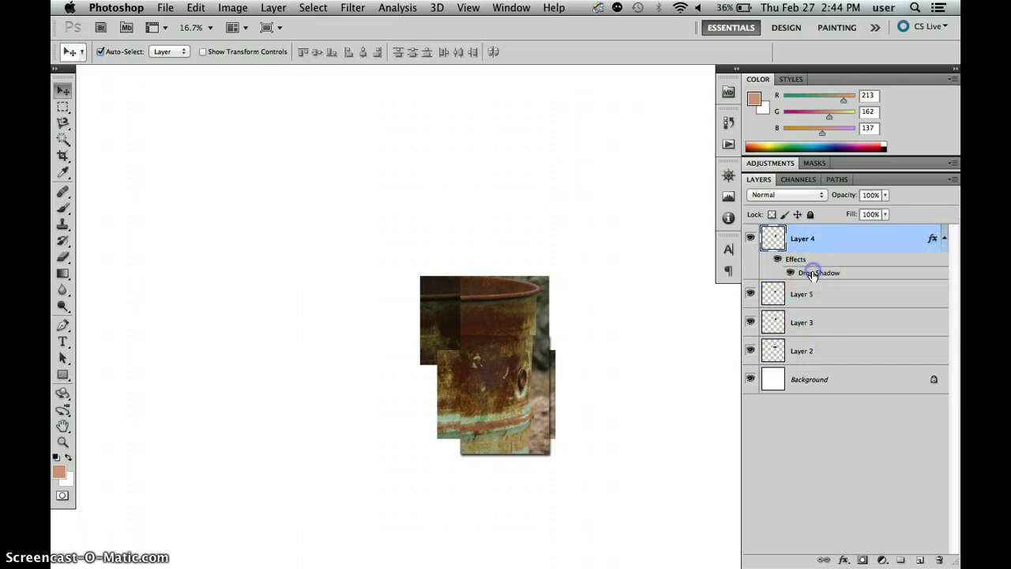
pyautogui.rightClick(813, 274)
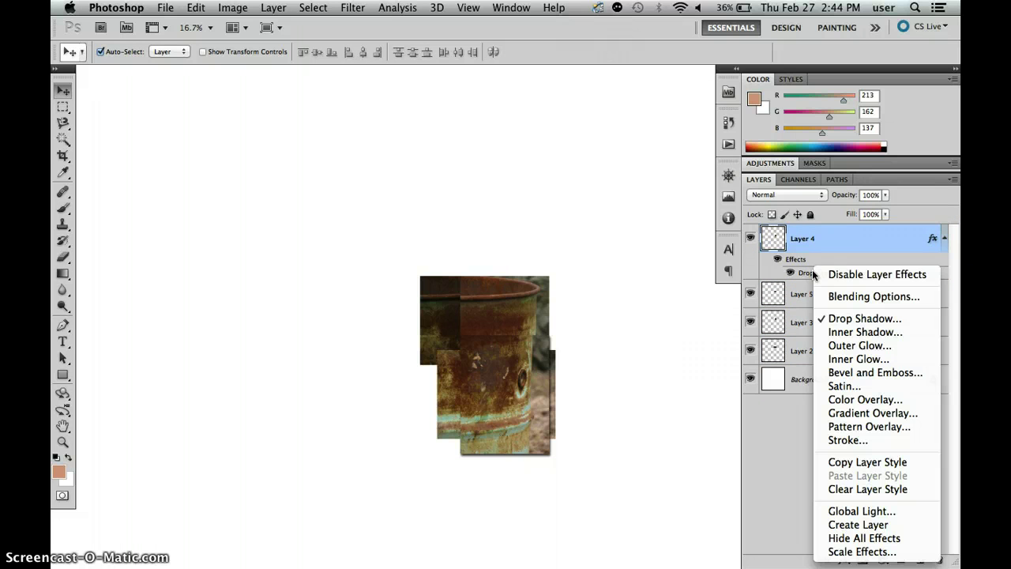
pyautogui.click(855, 463)
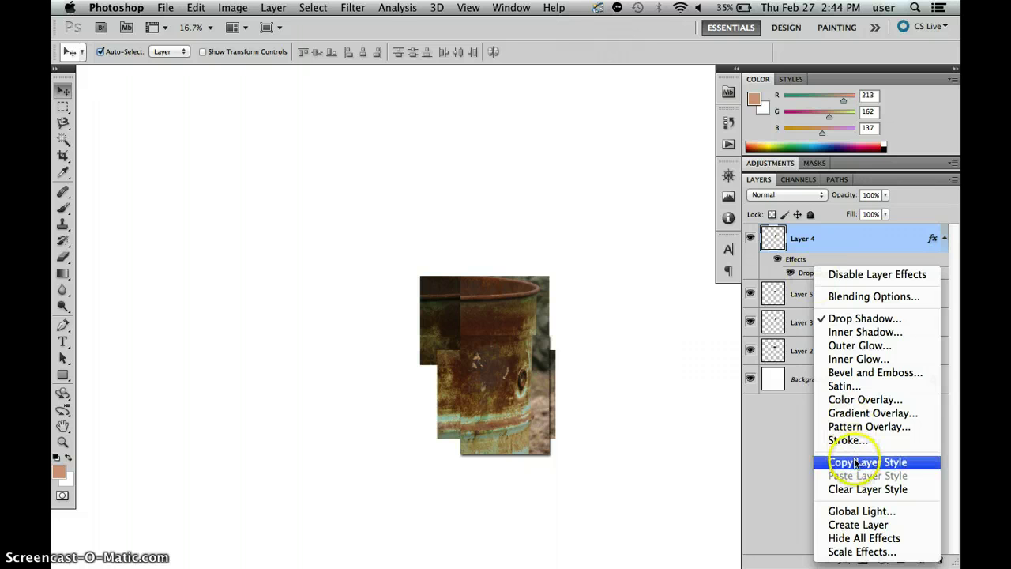
pyautogui.rightClick(822, 274)
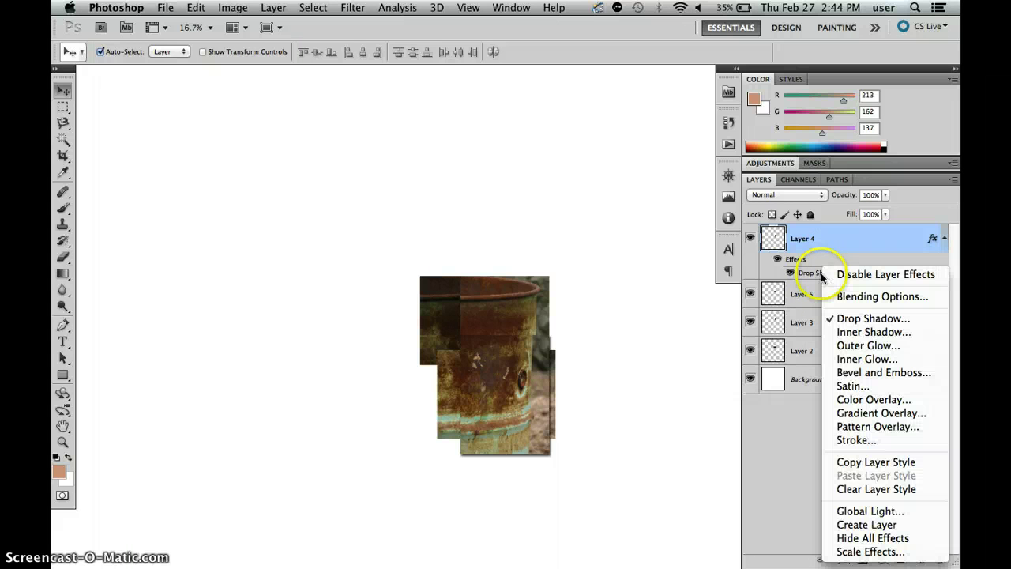
pyautogui.click(882, 462)
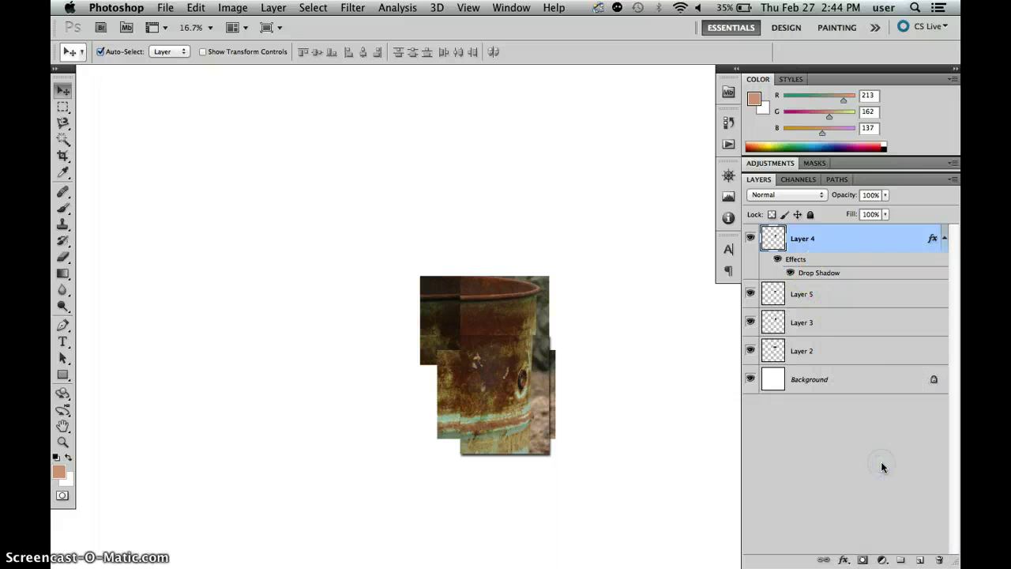
# Paste the copied layer style onto Layer 5, Layer 3 and Layer 2 together.
pyautogui.click(829, 289)
pyautogui.keyDown('shift'); pyautogui.click(839, 349); pyautogui.keyUp('shift')
pyautogui.rightClick(848, 325)
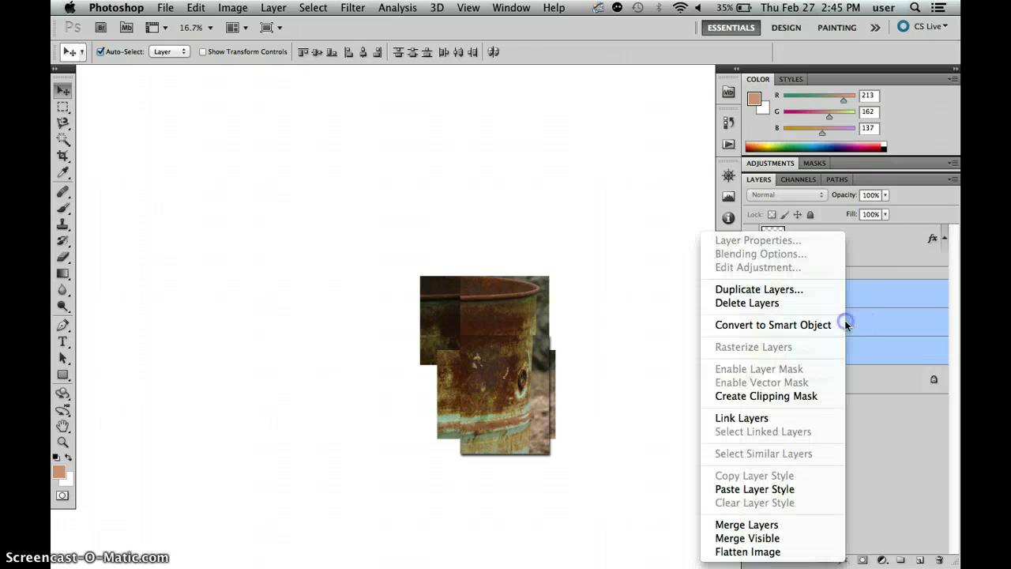
pyautogui.click(770, 488)
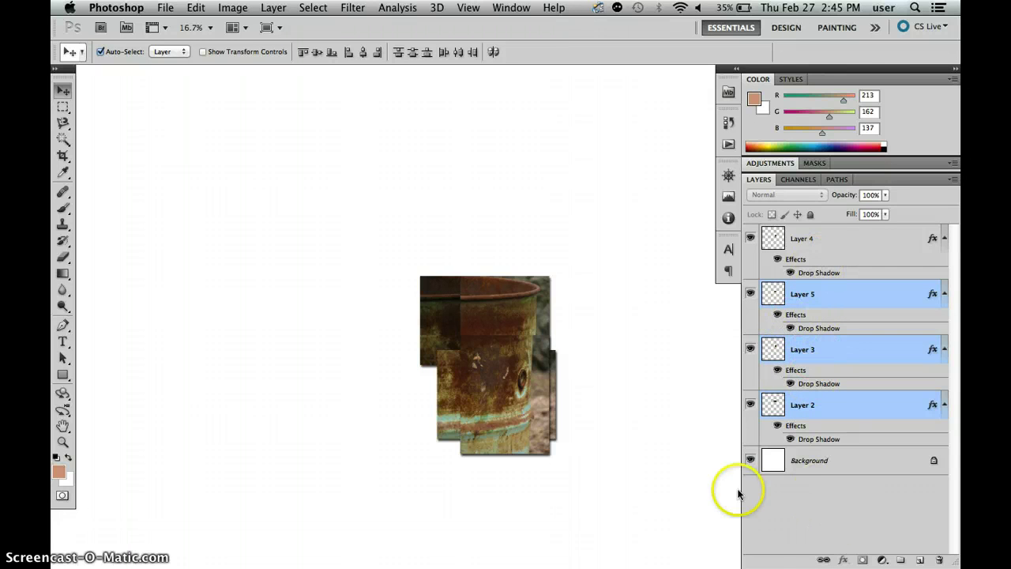
# Pull the overlapping photos apart: Layer 4 to the right, Layer 5 below, and Layer 3 to the upper left of Layer 2.
pyautogui.click(520, 382)
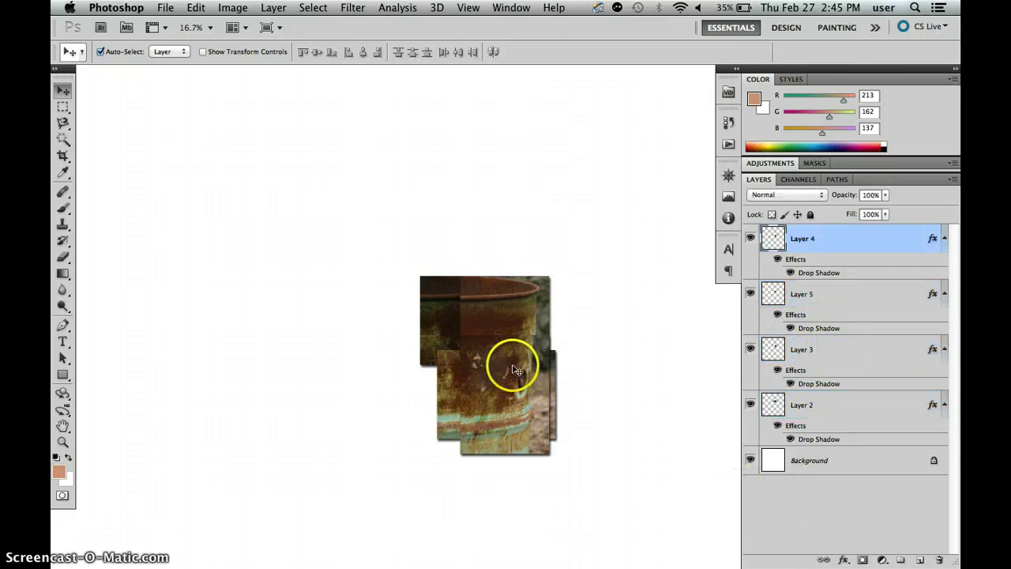
pyautogui.moveTo(514, 366); pyautogui.dragTo(604, 355)
pyautogui.moveTo(529, 385); pyautogui.dragTo(537, 449)
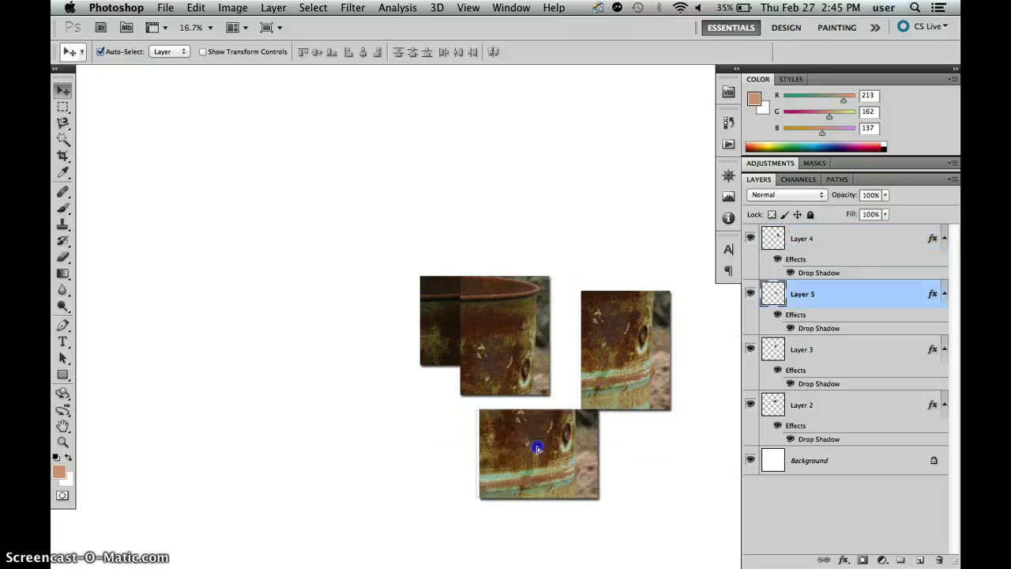
pyautogui.moveTo(520, 362); pyautogui.dragTo(455, 286)
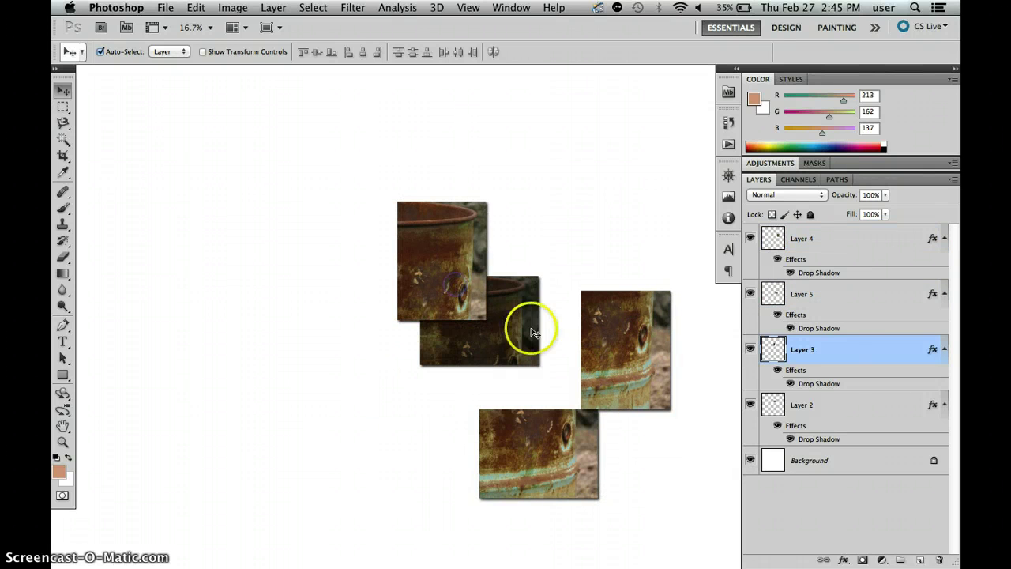
# Bring Layer 2 to the top of the layer order and position its photo over the upper part of Layer 4.
pyautogui.moveTo(526, 331); pyautogui.dragTo(619, 415)
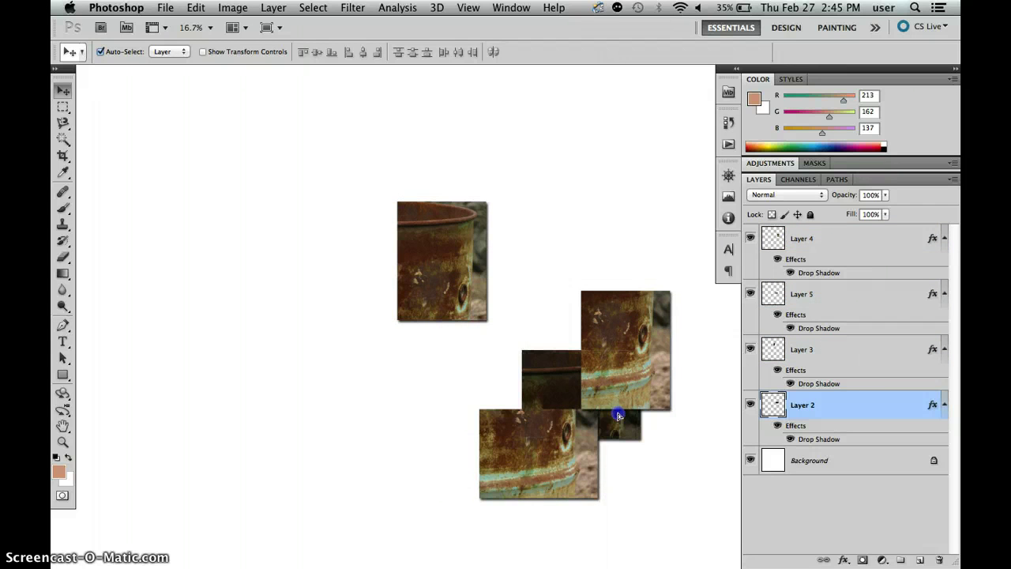
pyautogui.moveTo(856, 408); pyautogui.dragTo(826, 228)
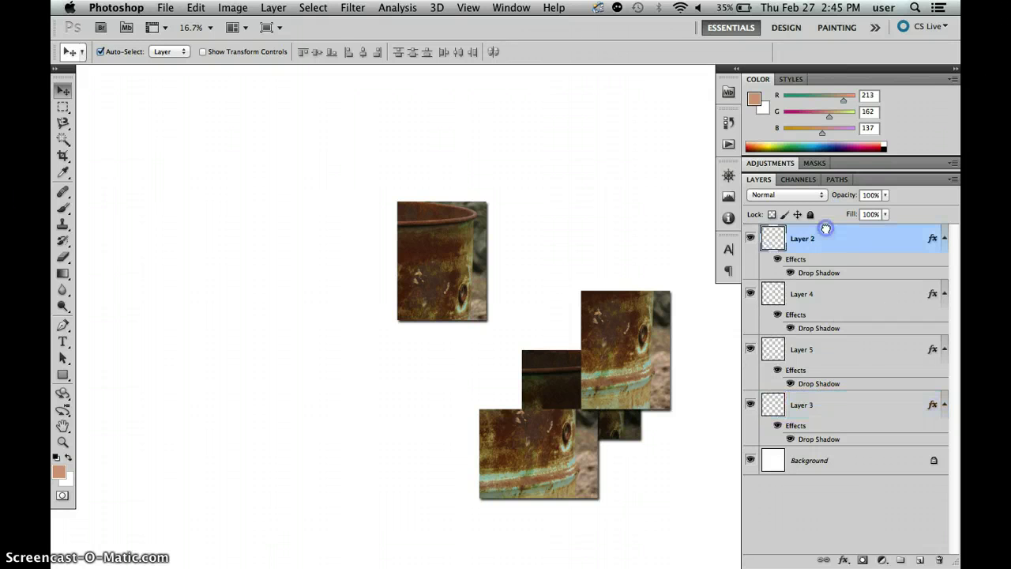
pyautogui.moveTo(582, 372); pyautogui.dragTo(569, 273)
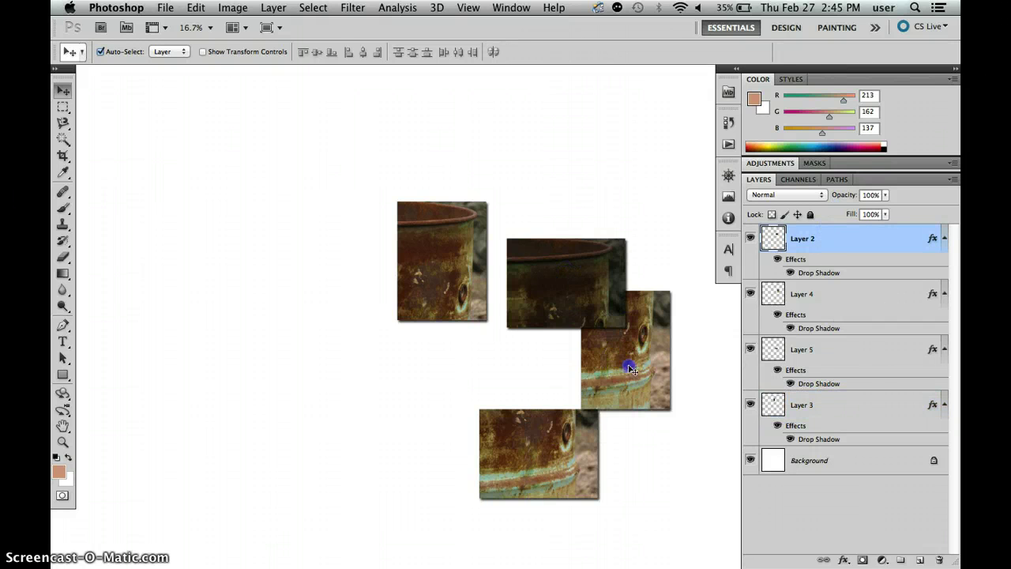
# Raise Layer 3 to the top of the layer order and overlap the photos of Layers 4, 3 and 5 with Layer 2 to form the barrel.
pyautogui.moveTo(620, 364); pyautogui.dragTo(495, 359)
pyautogui.click(458, 284)
pyautogui.moveTo(895, 396); pyautogui.dragTo(838, 229)
pyautogui.moveTo(503, 351); pyautogui.dragTo(572, 300)
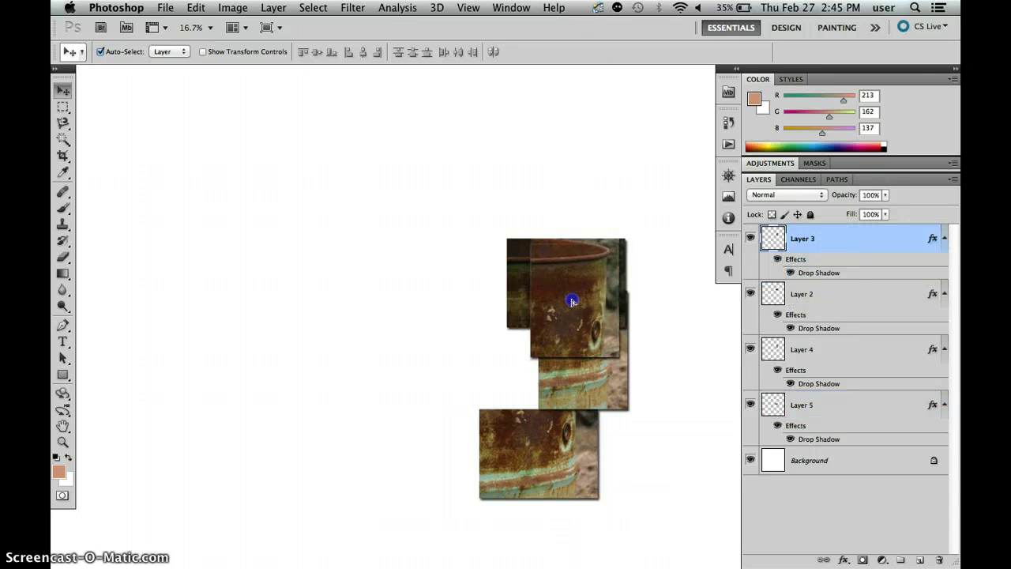
pyautogui.moveTo(520, 462); pyautogui.dragTo(544, 357)
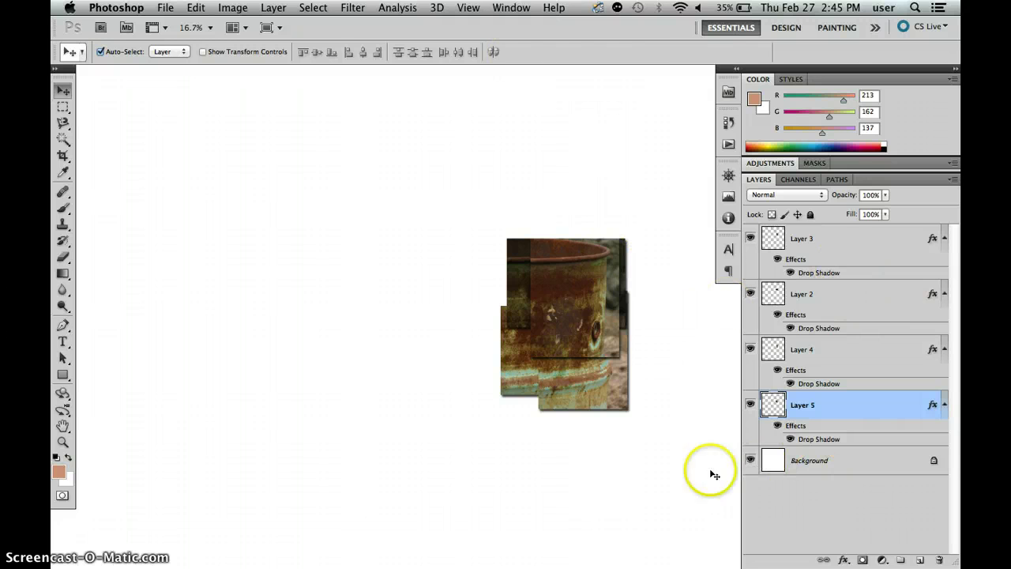
# Pull Layer 3 out to the upper left of the barrel and rotate it about 12.5° counter-clockwise.
pyautogui.moveTo(553, 266); pyautogui.dragTo(440, 238)
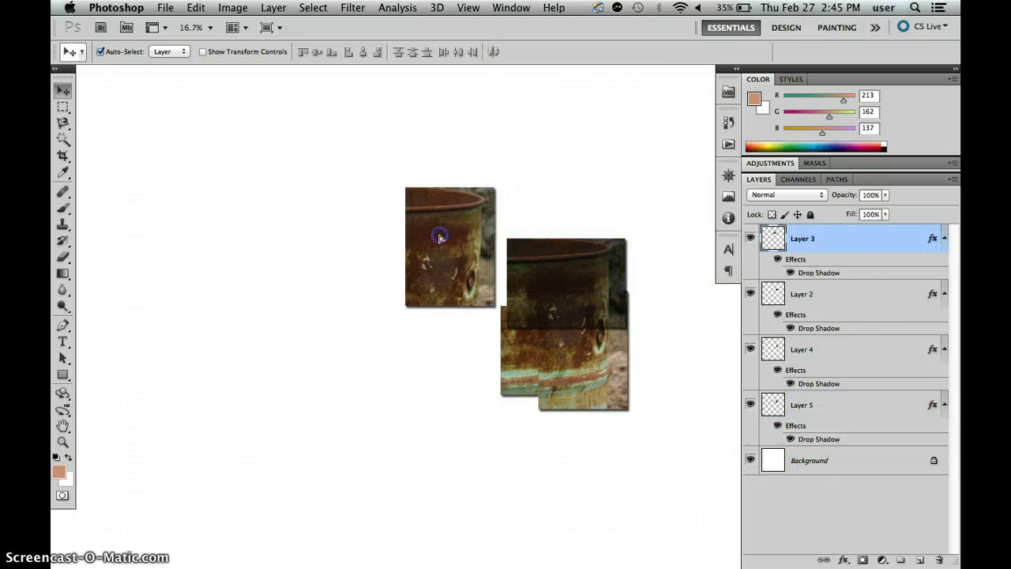
pyautogui.click(365, 228)
pyautogui.click(228, 7)
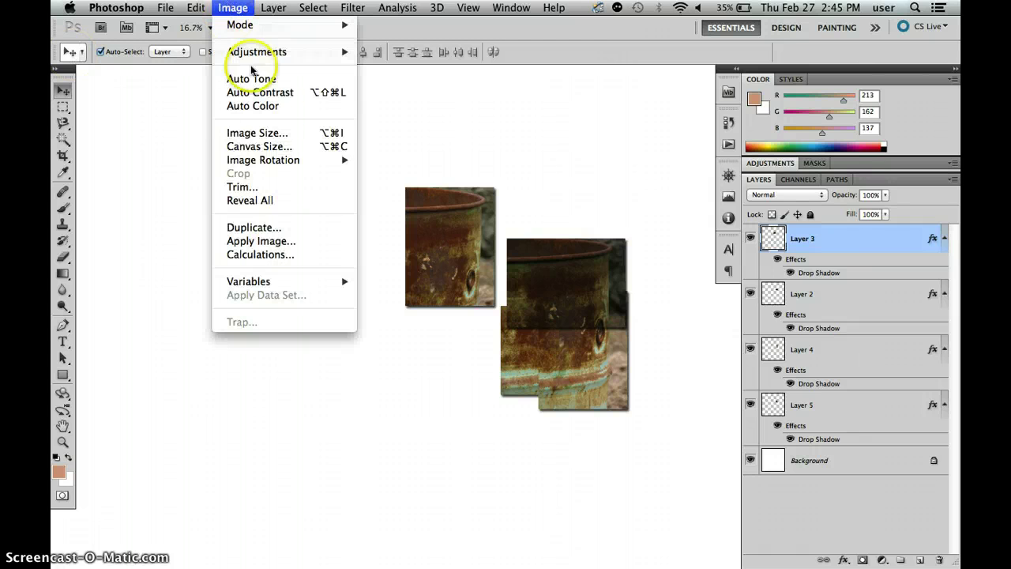
pyautogui.moveTo(309, 166)
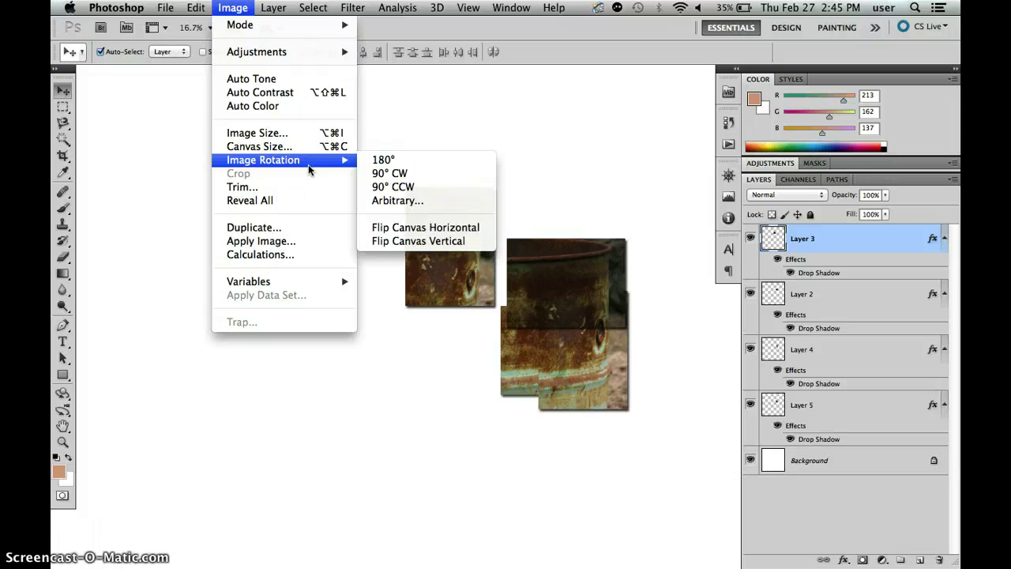
pyautogui.click(196, 8)
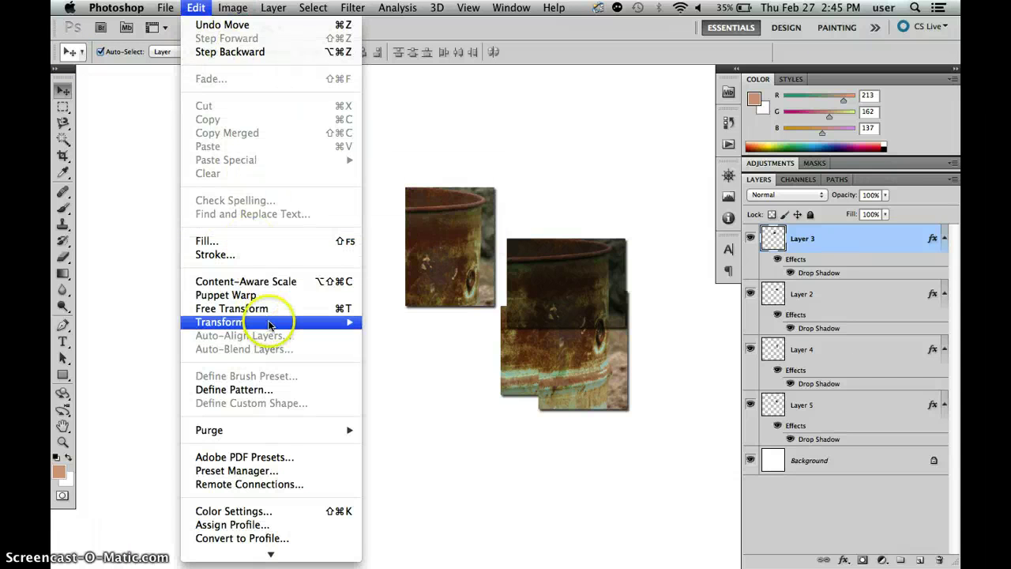
pyautogui.moveTo(268, 322)
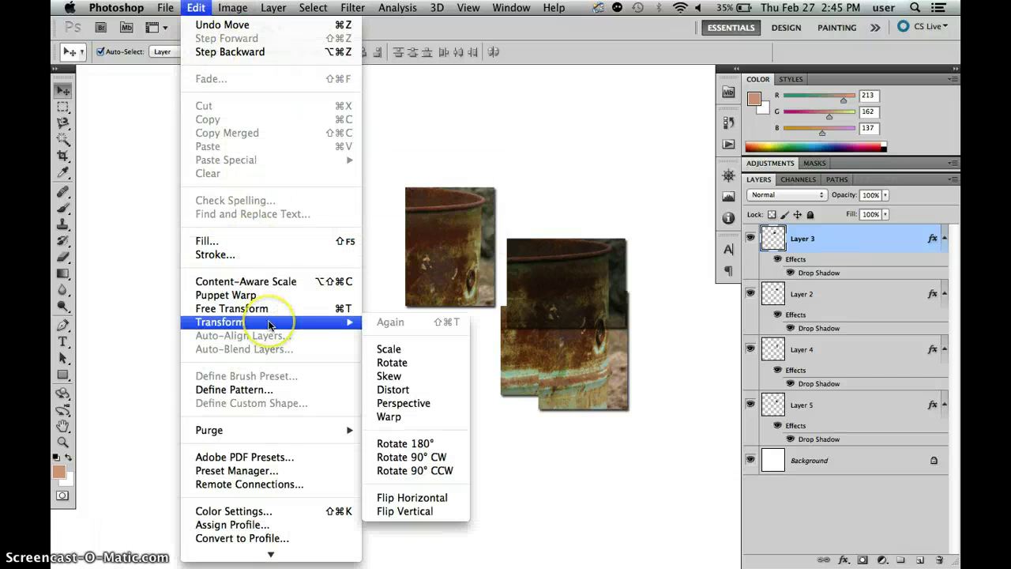
pyautogui.click(409, 364)
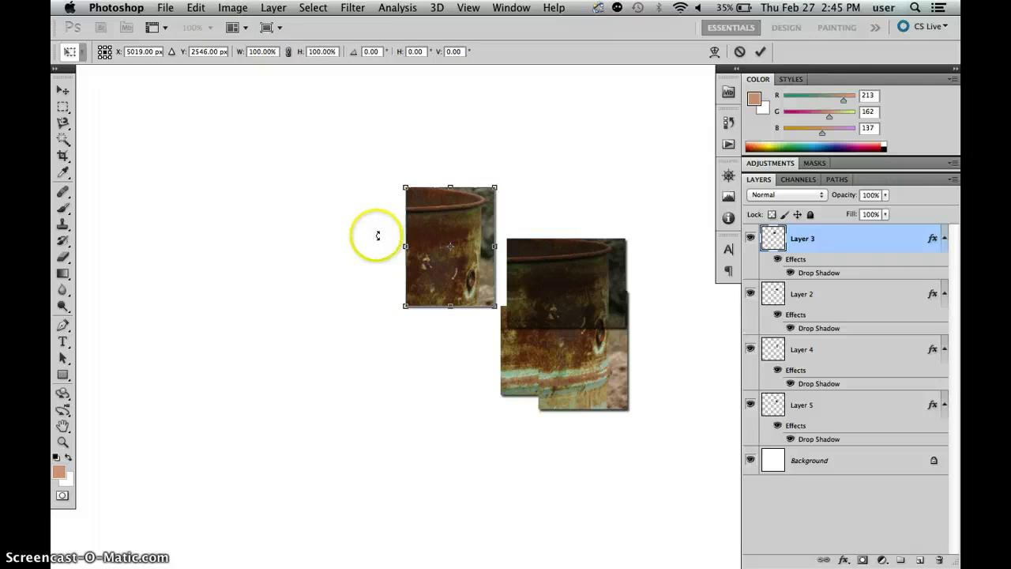
pyautogui.moveTo(378, 235); pyautogui.dragTo(375, 255)
pyautogui.moveTo(524, 169); pyautogui.dragTo(347, 297)
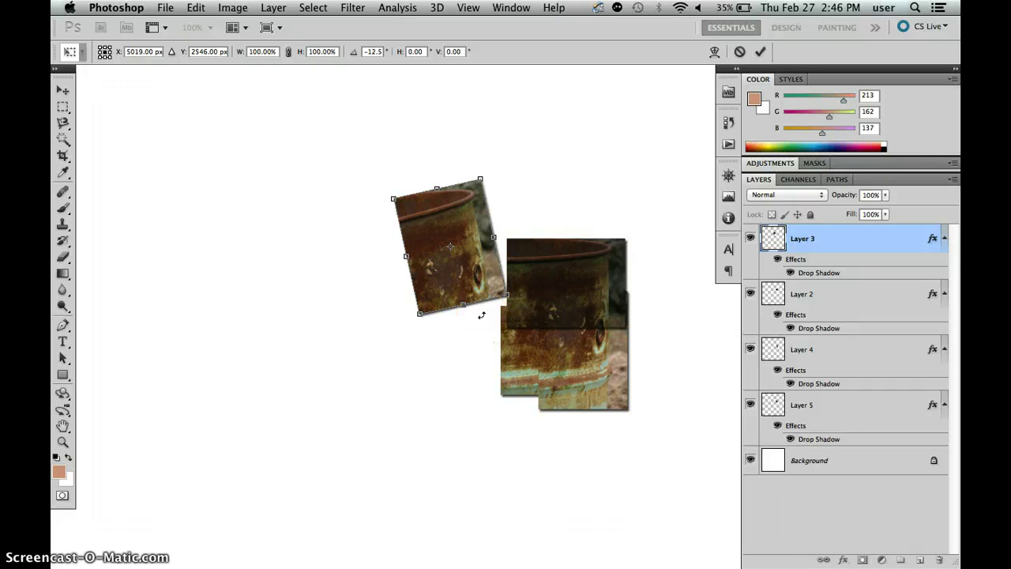
pyautogui.press('Return')
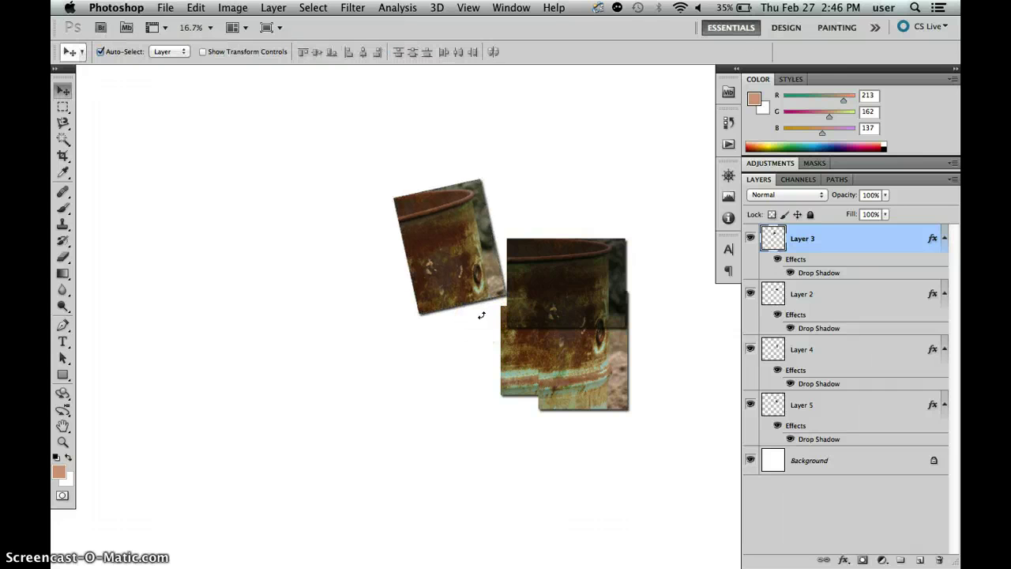
pyautogui.click(444, 301)
pyautogui.moveTo(195, 10); pyautogui.dragTo(434, 393)
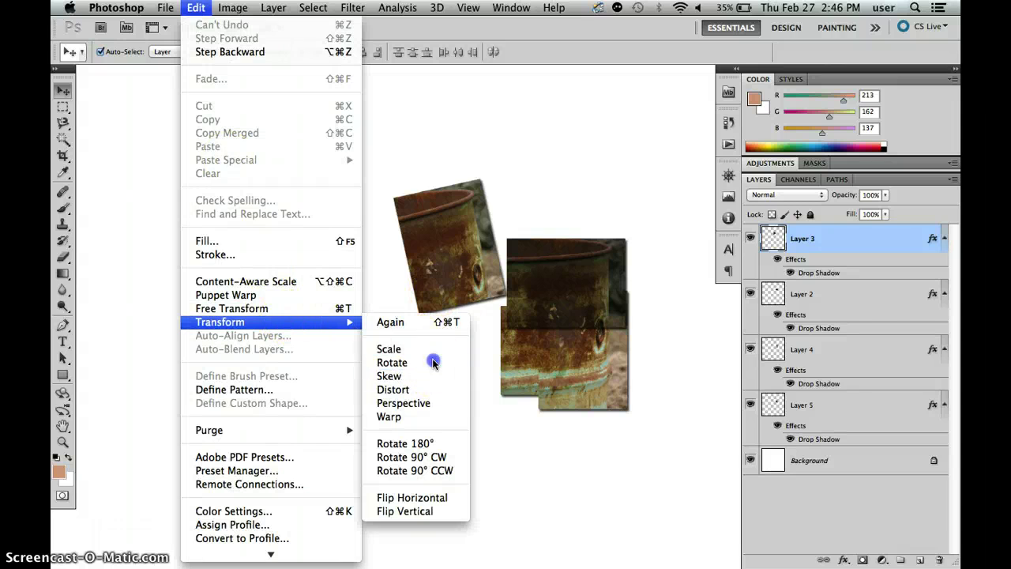
pyautogui.moveTo(442, 315); pyautogui.dragTo(451, 356)
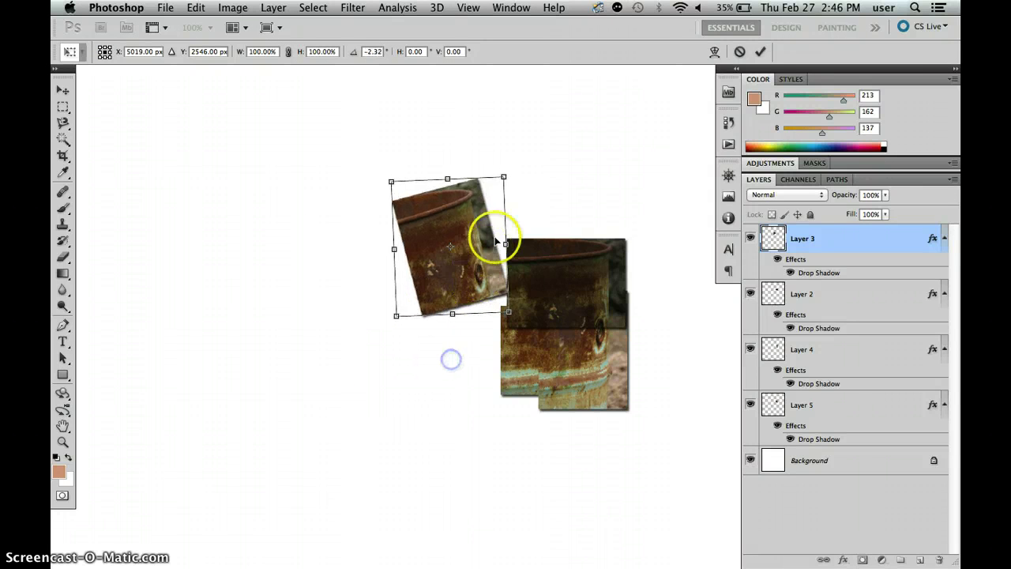
pyautogui.moveTo(492, 232); pyautogui.dragTo(541, 229)
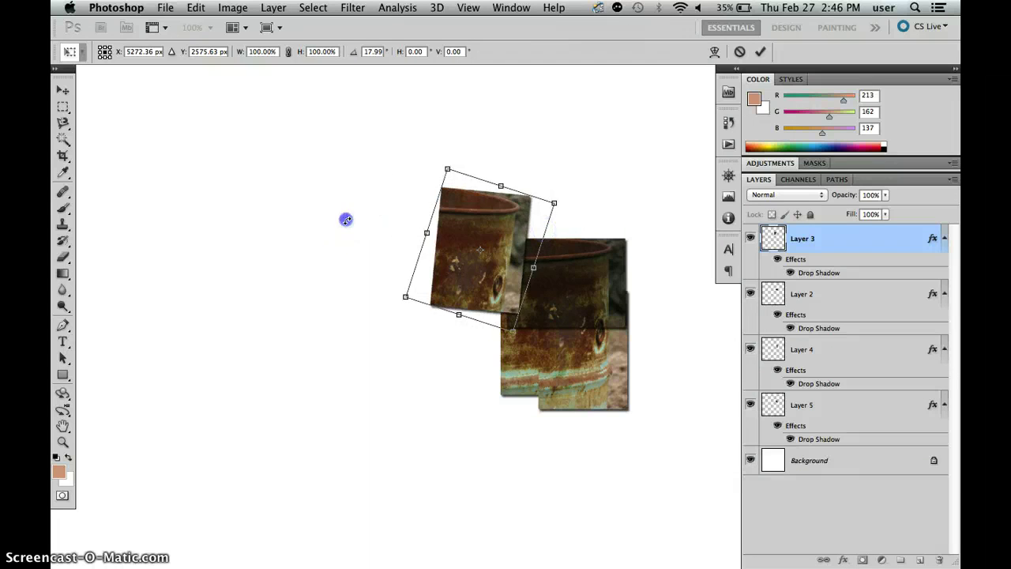
pyautogui.moveTo(345, 219); pyautogui.dragTo(366, 277)
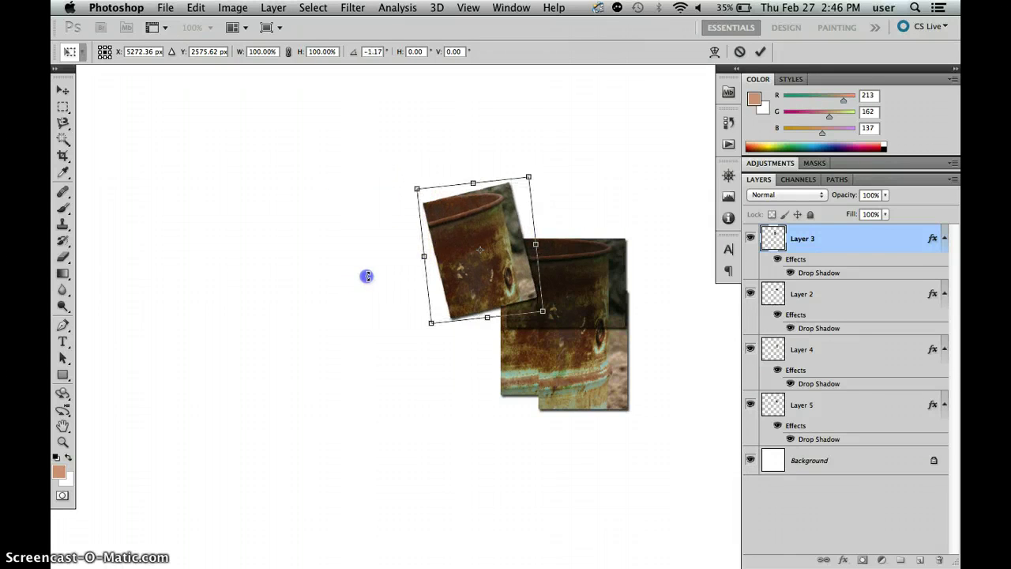
pyautogui.press('Return')
pyautogui.hotkey('ctrl', 't')
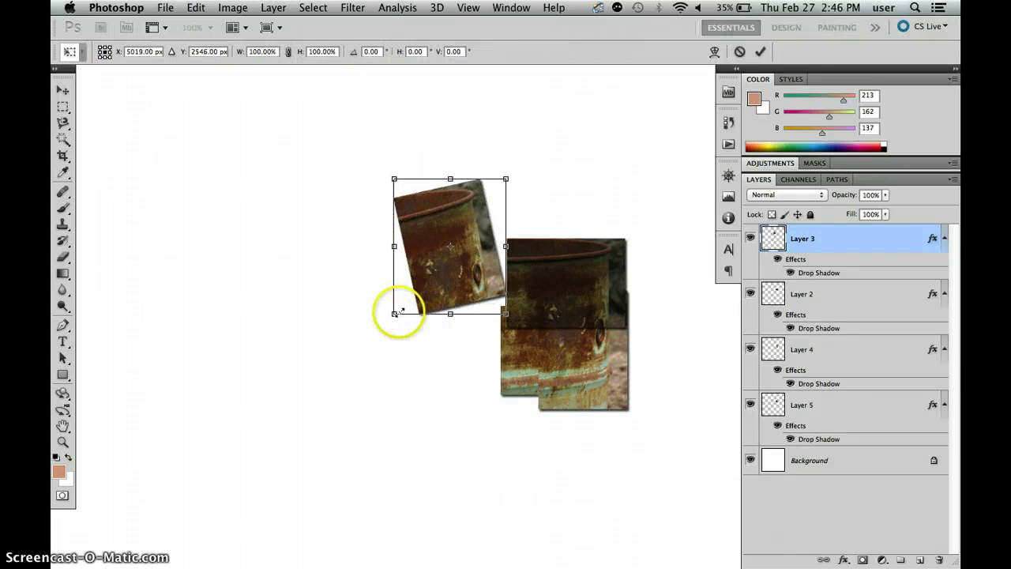
pyautogui.moveTo(396, 308); pyautogui.dragTo(204, 282)
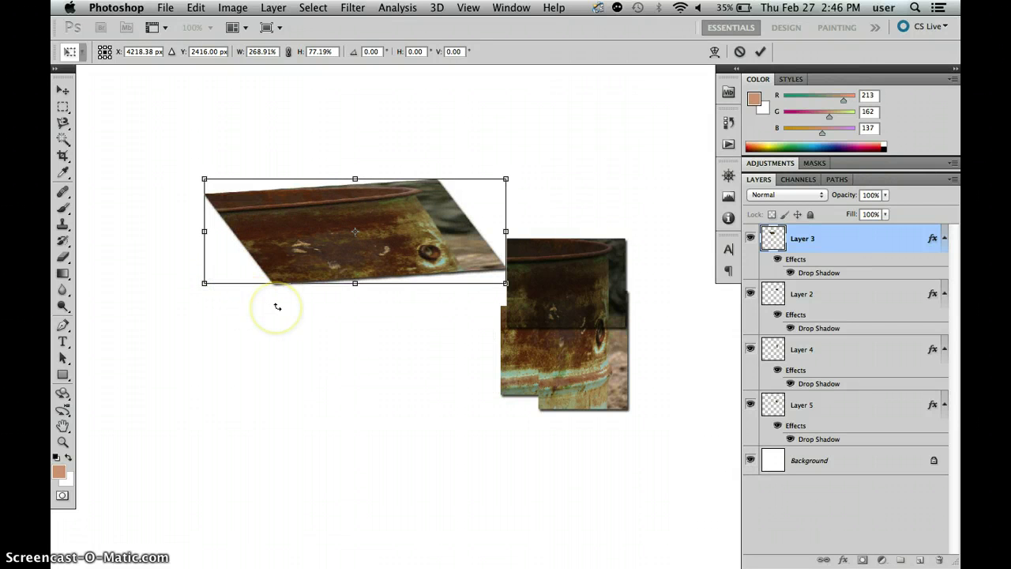
pyautogui.press('Escape')
# Rotate Layer 3 about 19° clockwise and move it back over the top of the barrel photos.
pyautogui.click(436, 274)
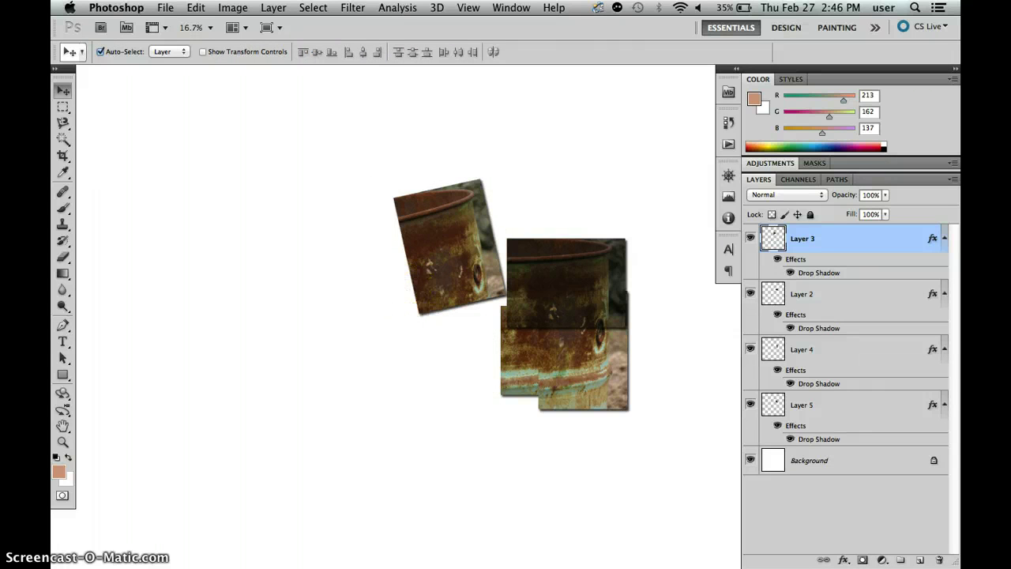
pyautogui.click(196, 8)
pyautogui.moveTo(340, 322)
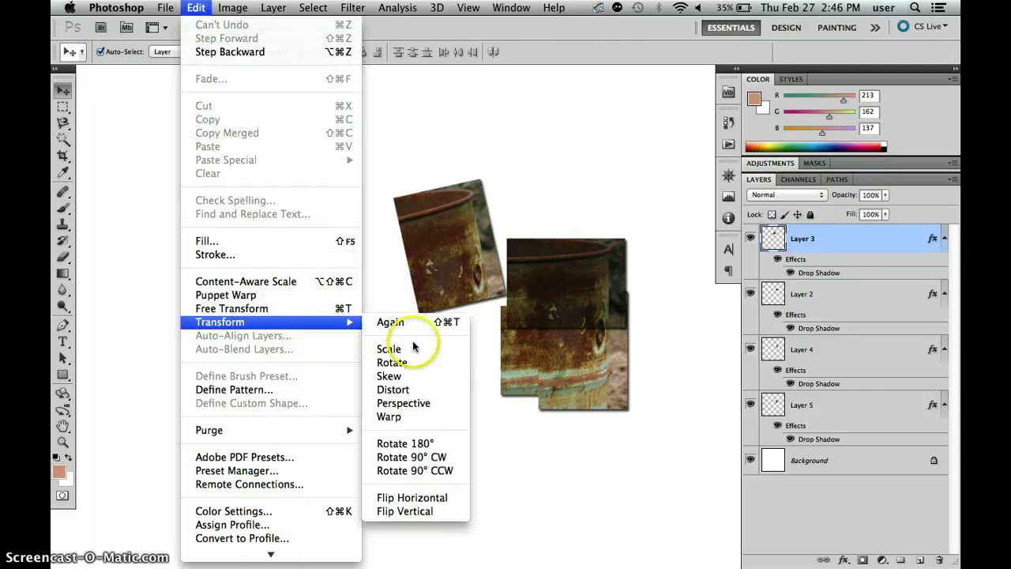
pyautogui.click(417, 362)
pyautogui.moveTo(398, 350); pyautogui.dragTo(360, 343)
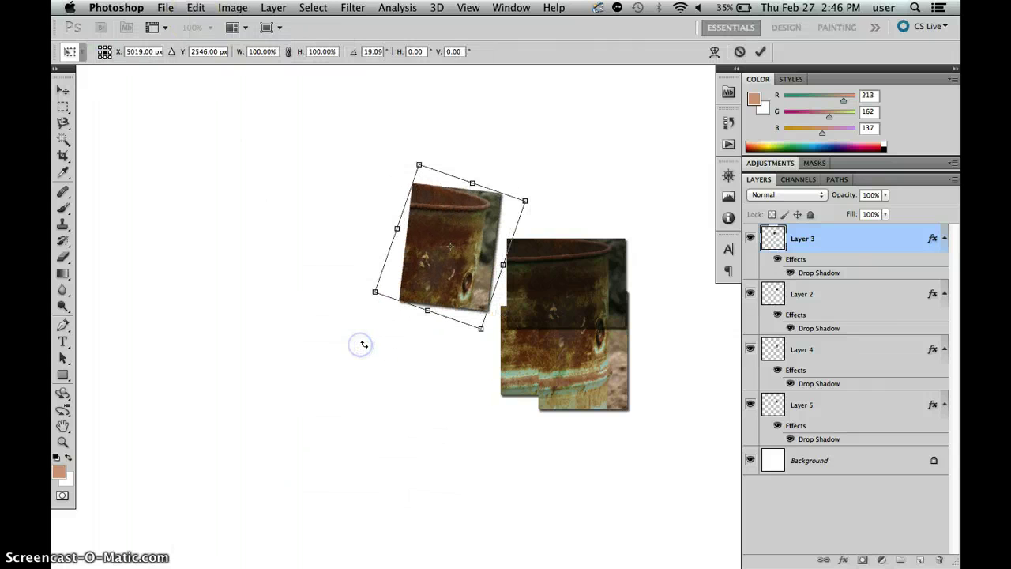
pyautogui.press('Return')
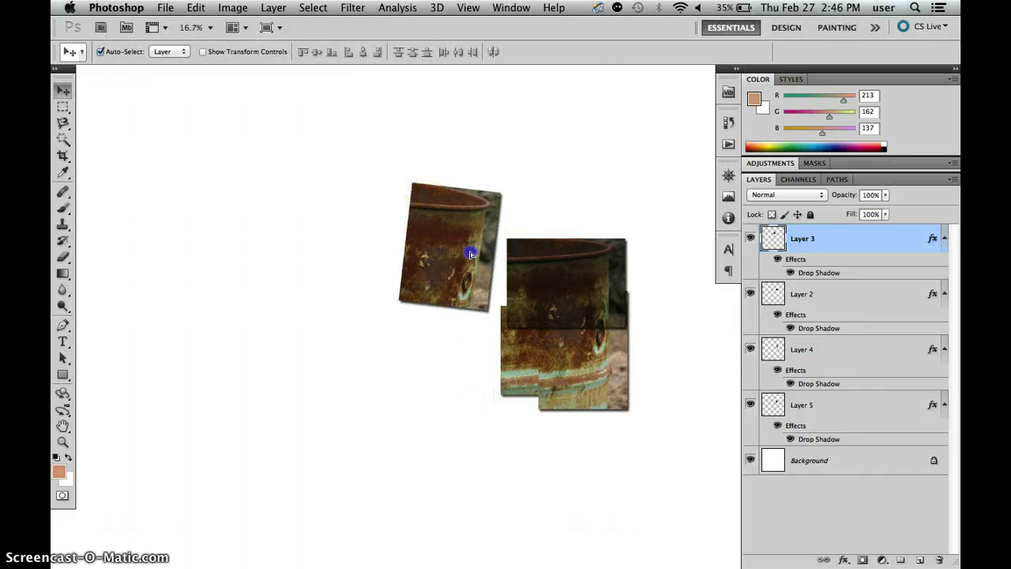
pyautogui.moveTo(451, 230); pyautogui.dragTo(577, 232)
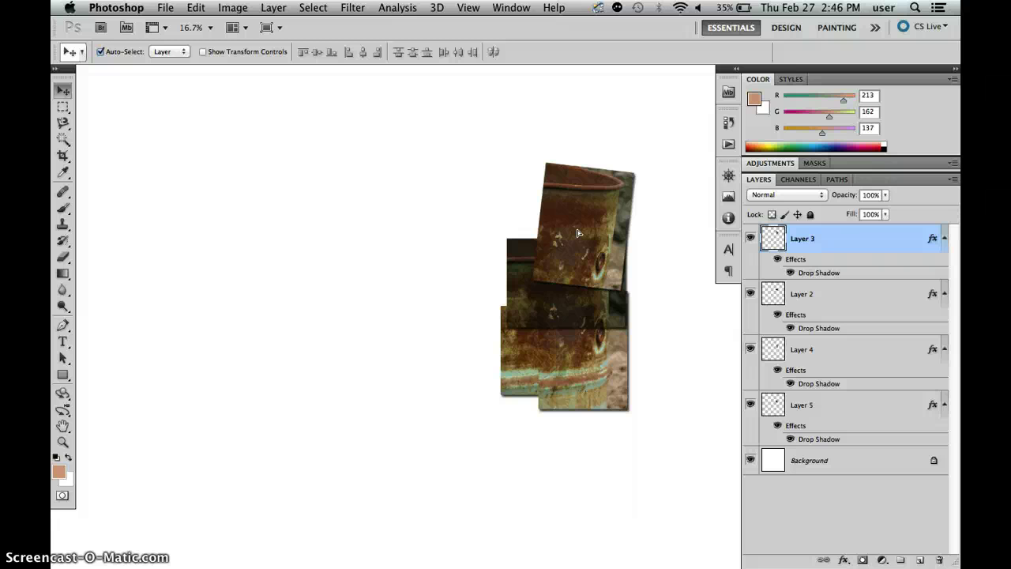
# Enlarge the canvas to 60 inches wide and 55 inches high, keeping the centre anchor and white extension colour.
pyautogui.press('super+0')
pyautogui.moveTo(485, 276); pyautogui.dragTo(395, 287)
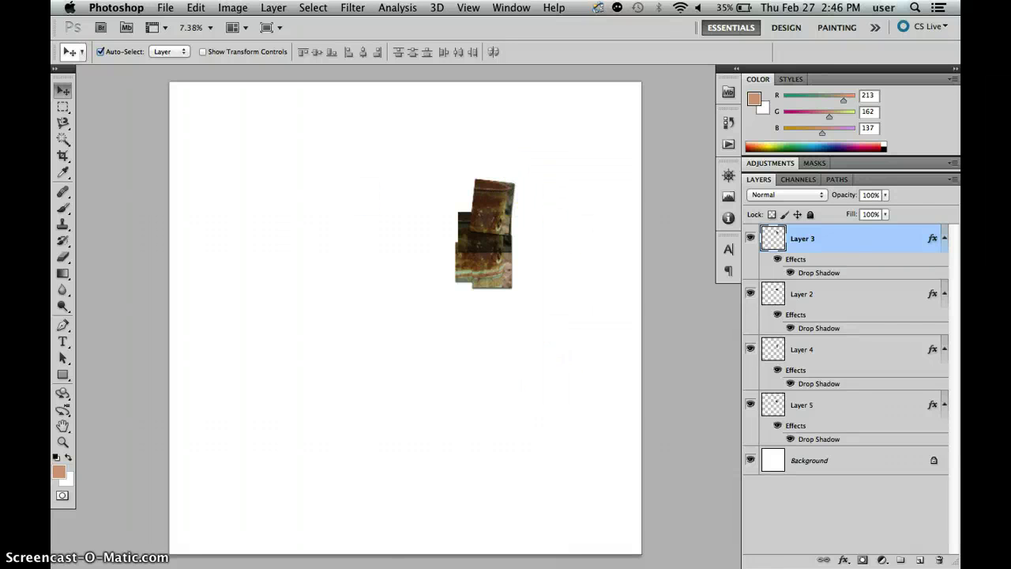
pyautogui.click(233, 7)
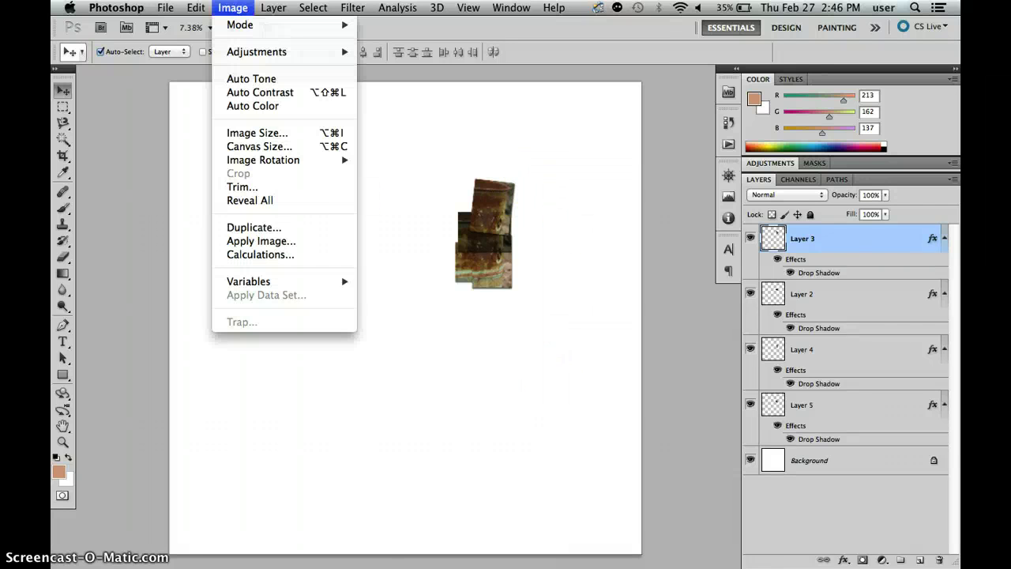
pyautogui.click(346, 151)
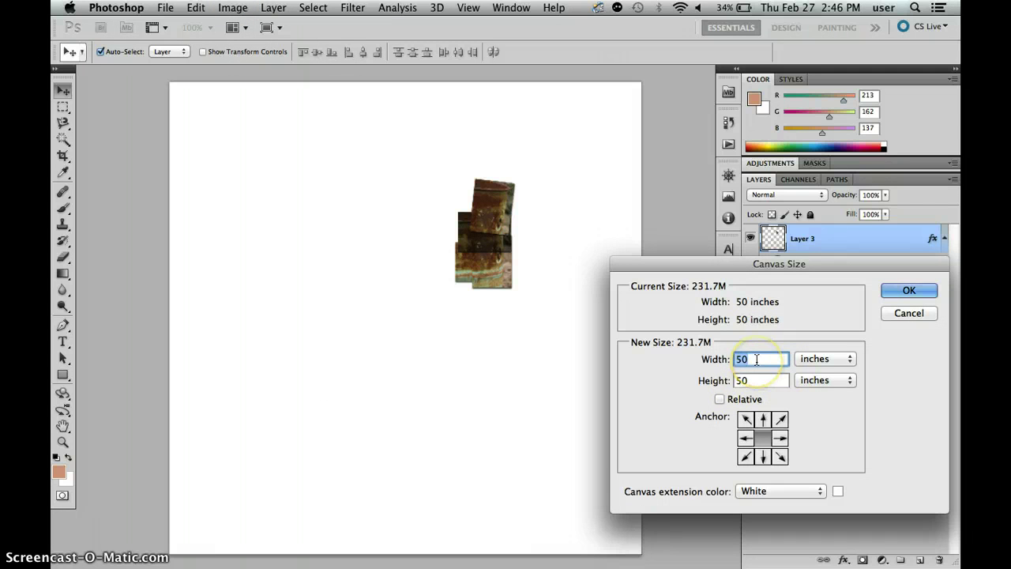
pyautogui.write('55')
pyautogui.press('Tab')
pyautogui.write('55')
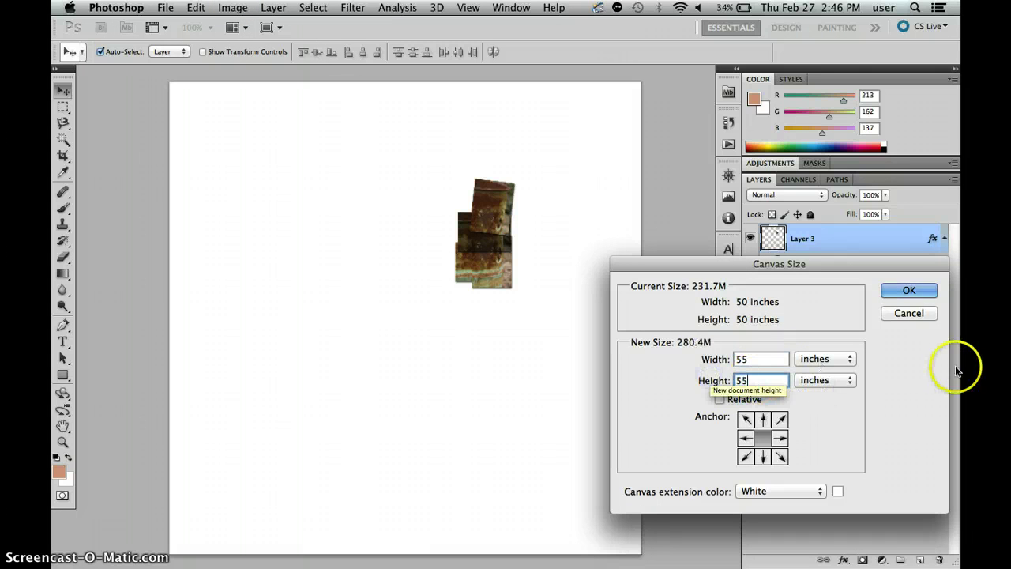
pyautogui.moveTo(756, 361); pyautogui.dragTo(680, 358)
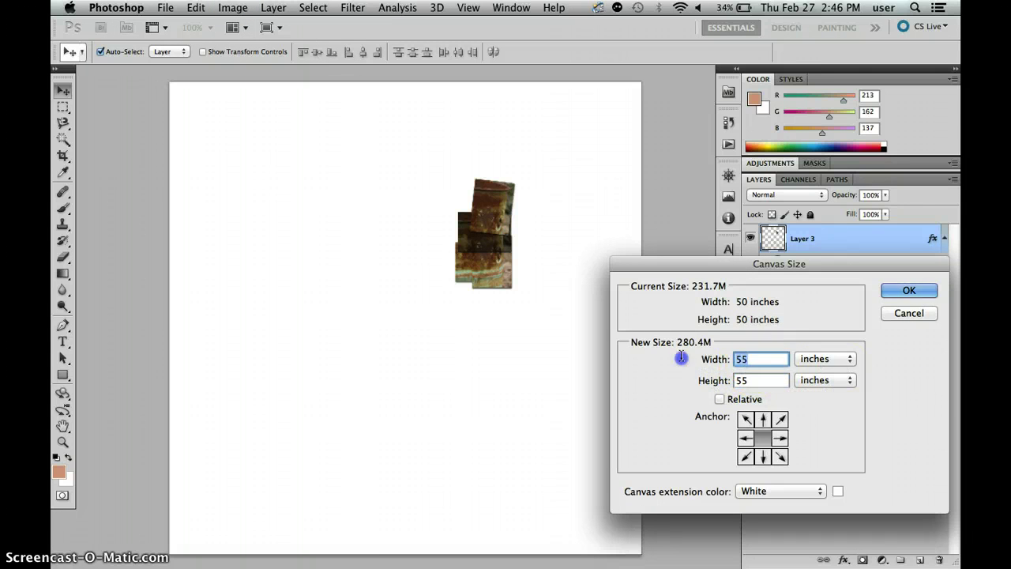
pyautogui.write('60')
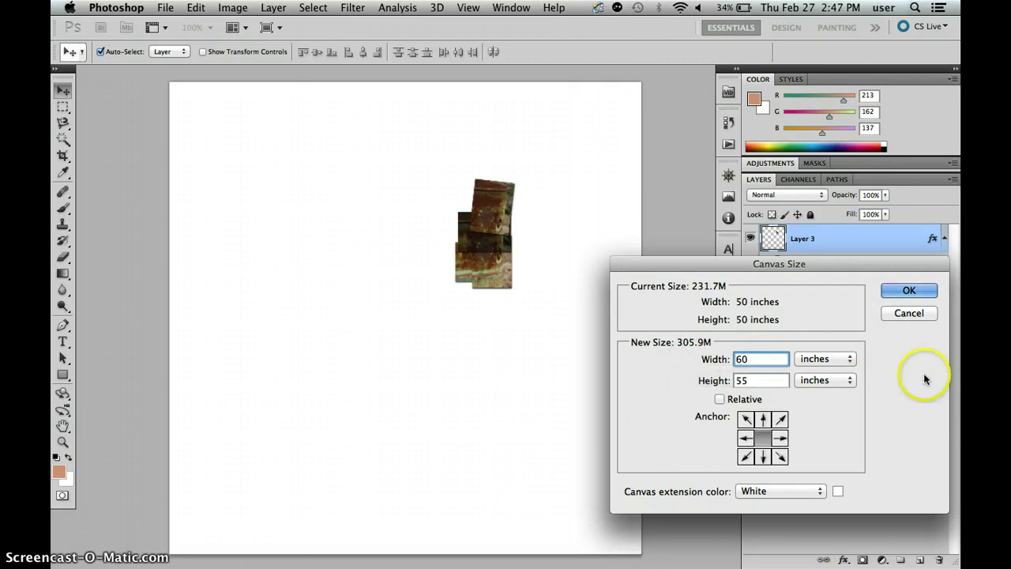
pyautogui.click(908, 290)
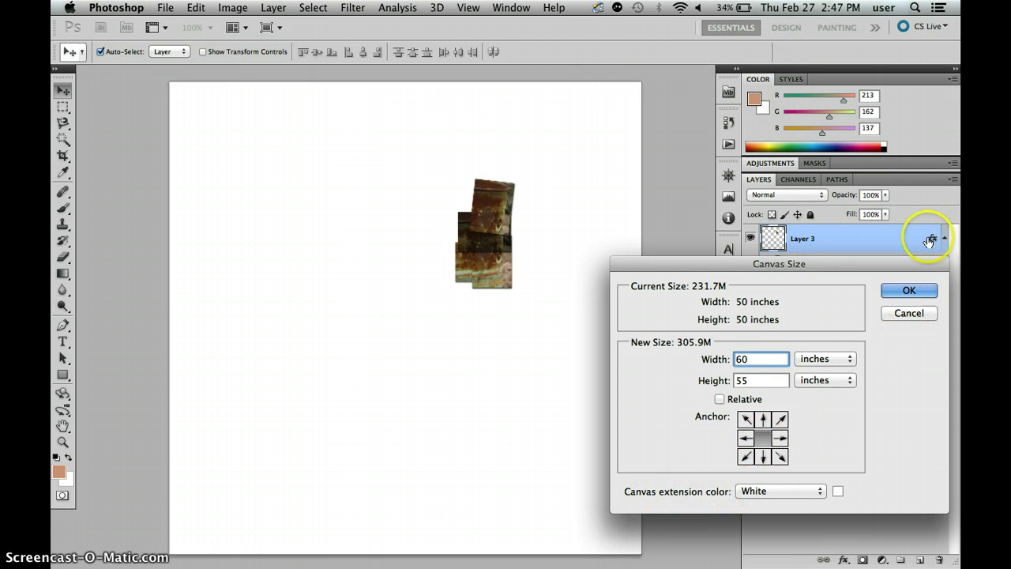
pyautogui.click(908, 291)
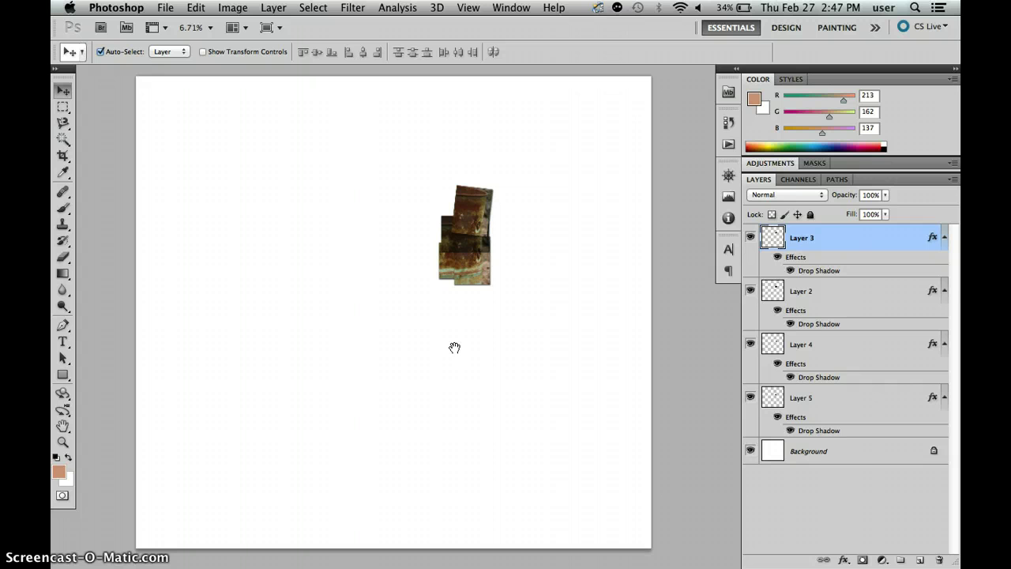
pyautogui.click(165, 8)
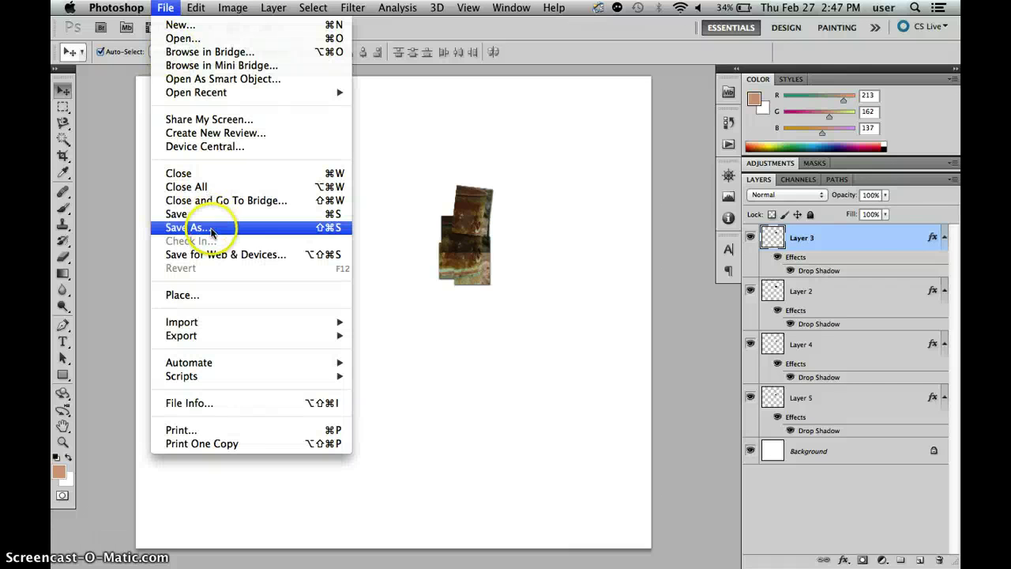
pyautogui.click(528, 104)
pyautogui.click(382, 360)
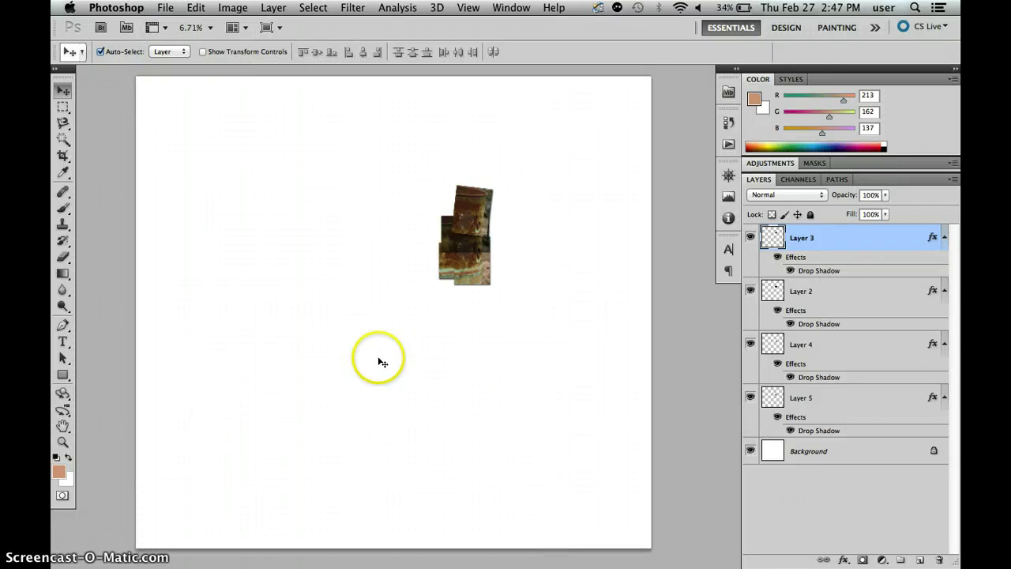